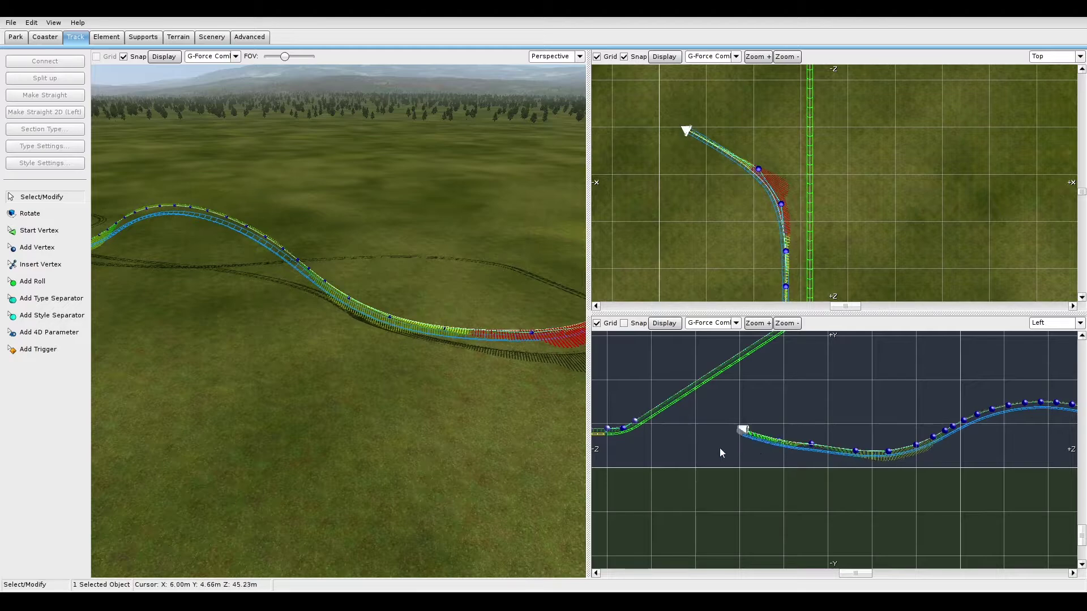
# Extend the open track end with vertices that curve into a climbing helix in the top view.
pyautogui.scroll(-3, 726, 213)
pyautogui.click(37, 247)
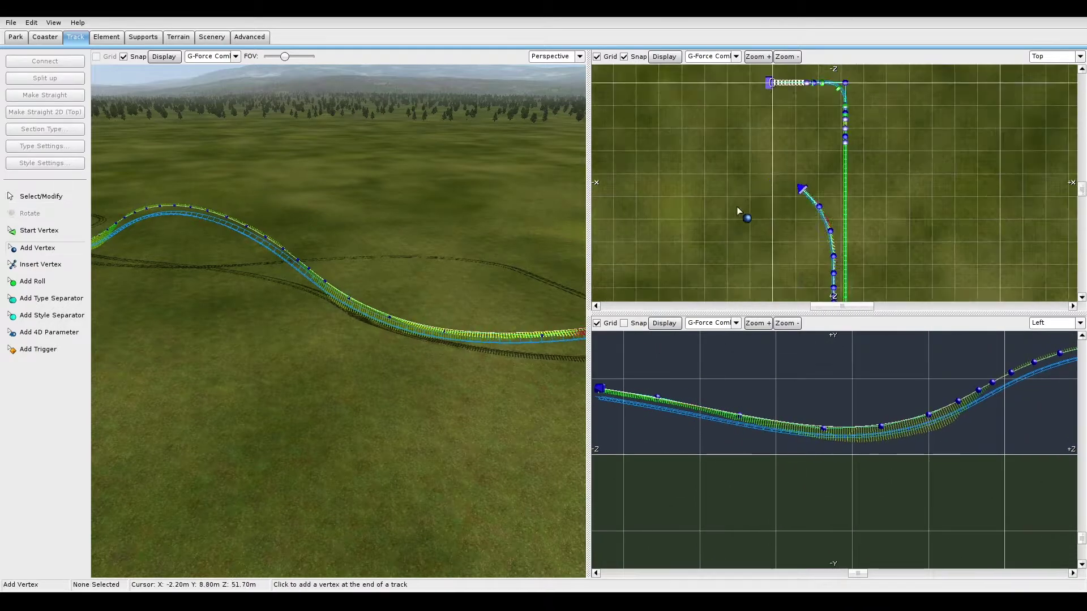
pyautogui.moveTo(722, 406)
pyautogui.mouseDown()
pyautogui.moveTo(793, 412)
pyautogui.moveTo(725, 405)
pyautogui.mouseUp()
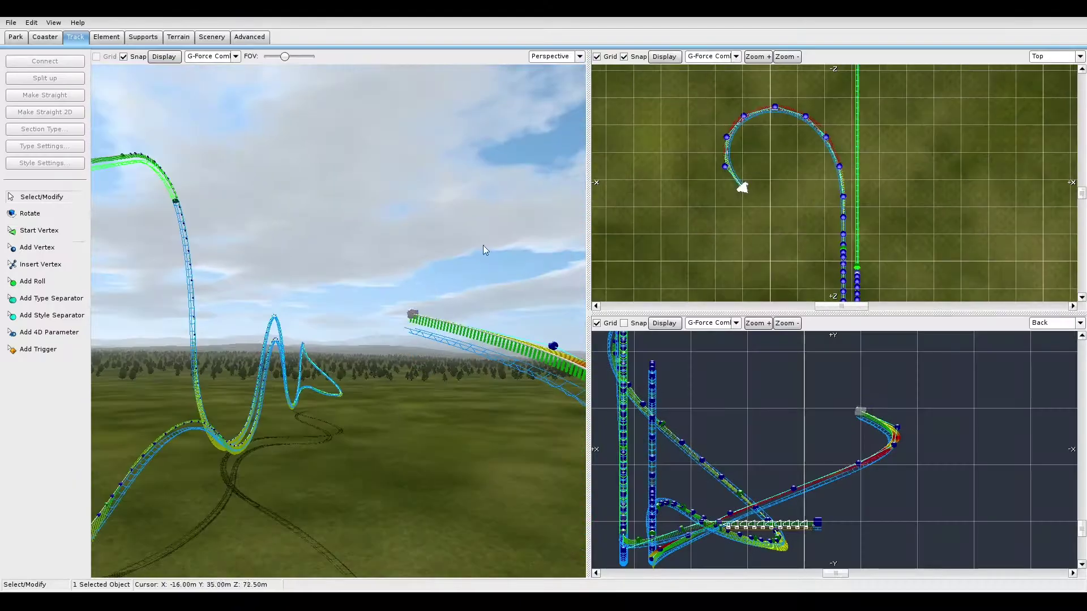
# Show the Speed Comb in the perspective view and continue the helix inward with more vertices.
pyautogui.click(212, 57)
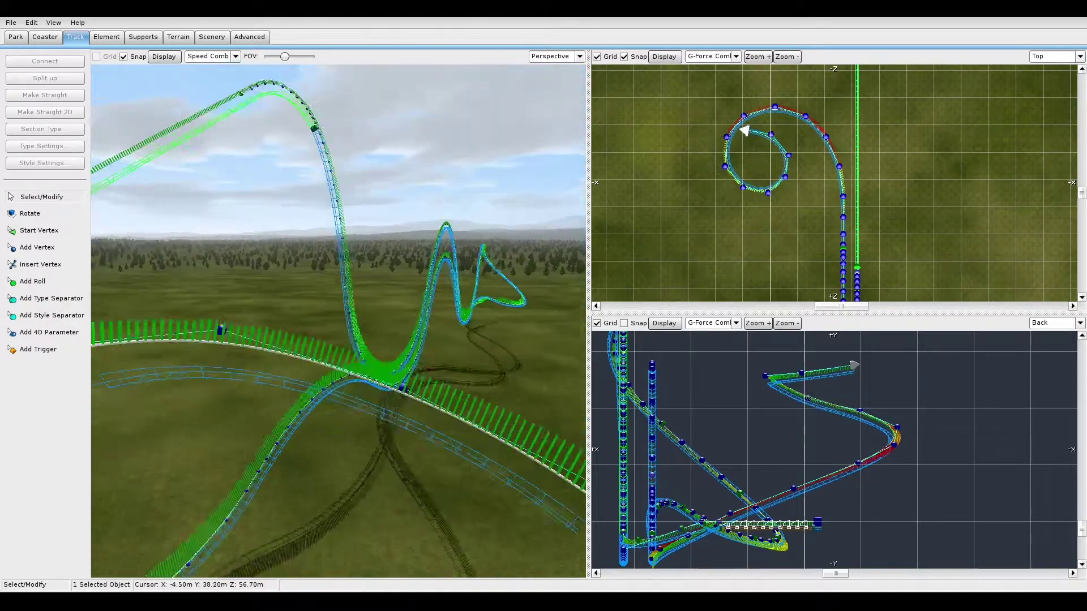
pyautogui.click(209, 91)
pyautogui.scroll(3, 778, 155)
pyautogui.click(775, 157)
pyautogui.scroll(-2, 768, 212)
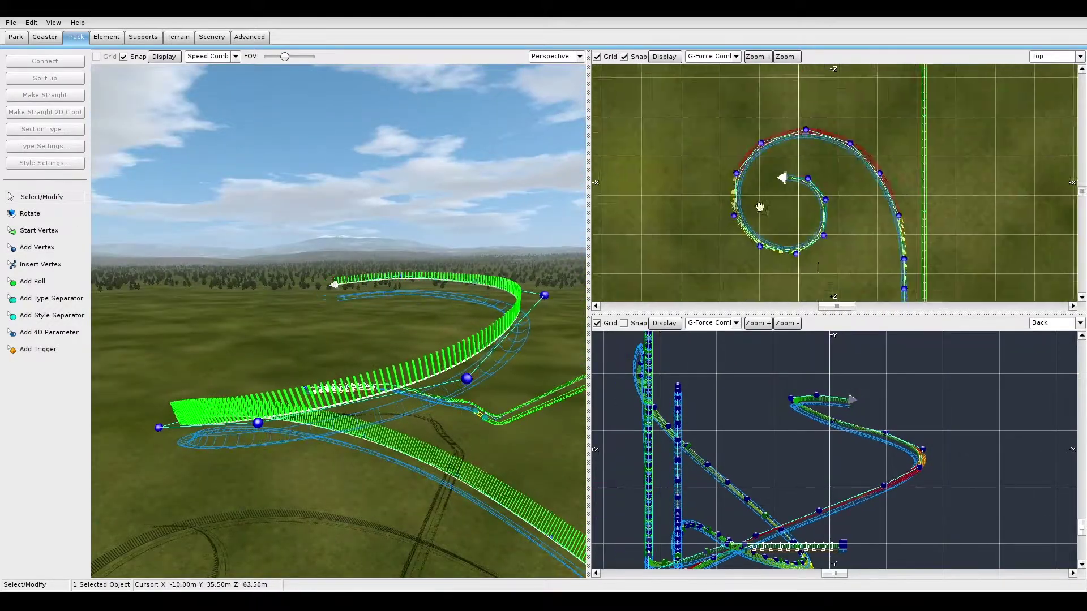
# Adjust the heights of the helix's last vertices in the back view so the track levels out at its top.
pyautogui.scroll(3, 788, 398)
pyautogui.click(788, 397)
pyautogui.moveTo(339, 362); pyautogui.dragTo(435, 364, button='right')
pyautogui.click(439, 417)
pyautogui.scroll(3, 792, 414)
pyautogui.moveTo(804, 396); pyautogui.dragTo(784, 415)
pyautogui.click(909, 411)
pyautogui.scroll(5, 889, 198)
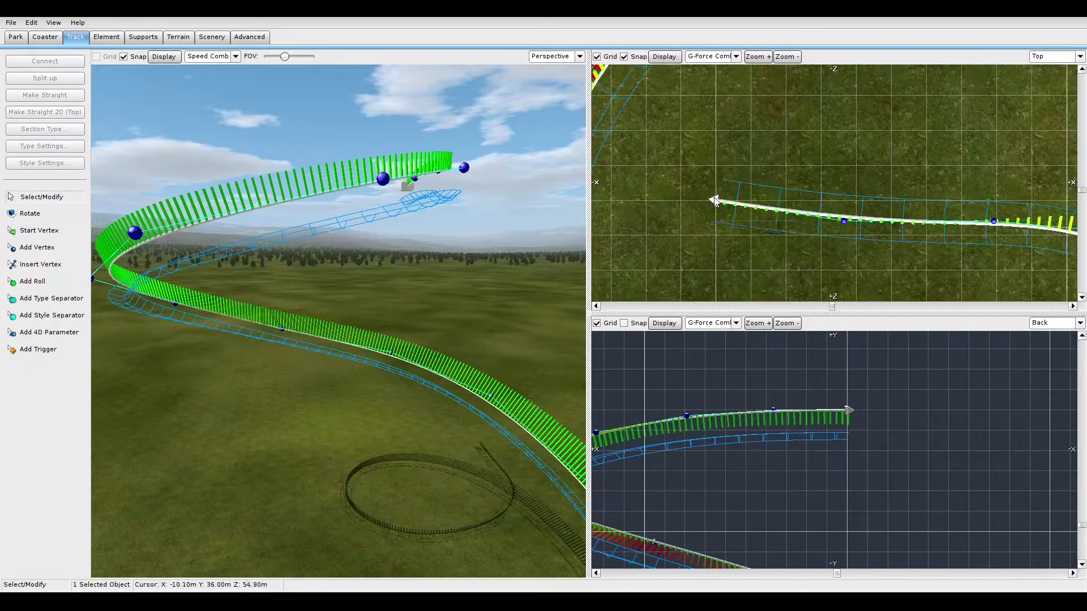
# Align the last vertices of the helix in the top view into a straight exit along the X axis.
pyautogui.click(888, 157)
pyautogui.scroll(-1, 685, 248)
pyautogui.click(684, 247)
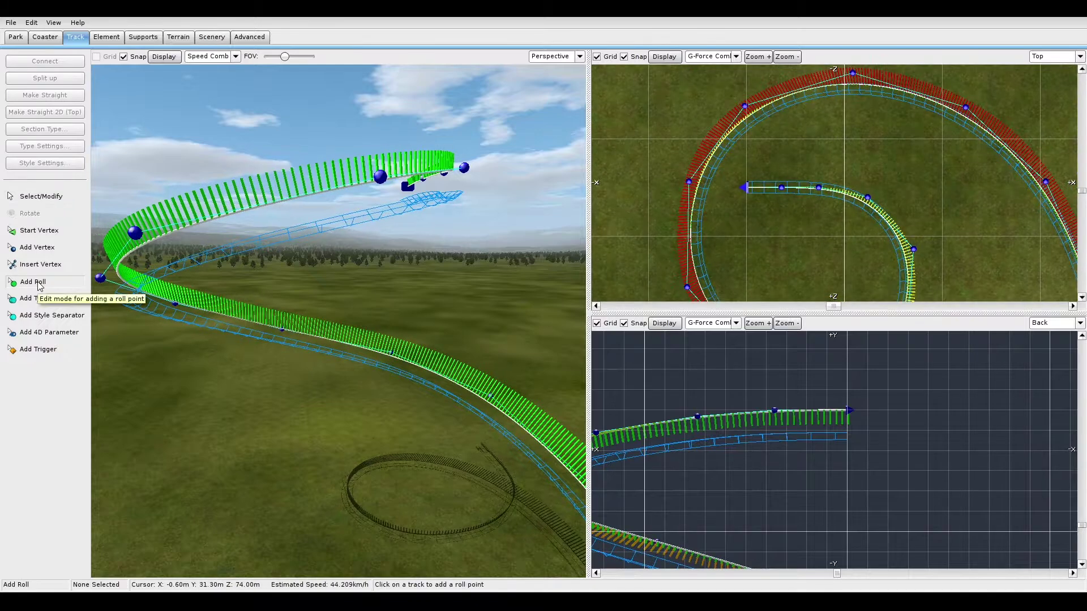
# Add roll points along the helix and its exit to bank the track according to the G-force comb.
pyautogui.click(855, 199)
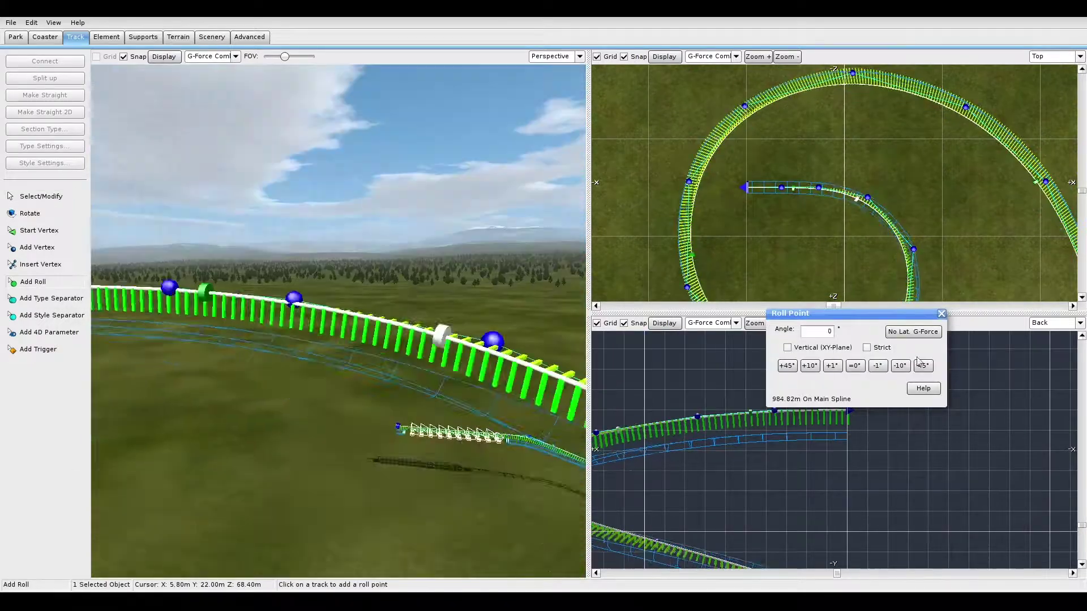
pyautogui.click(326, 408)
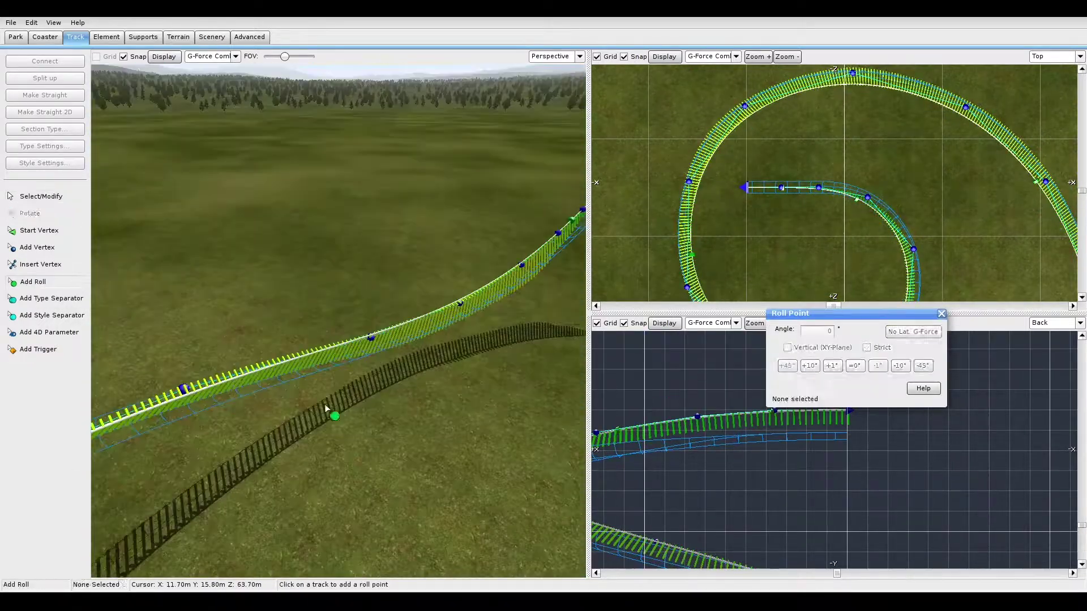
pyautogui.press('Escape')
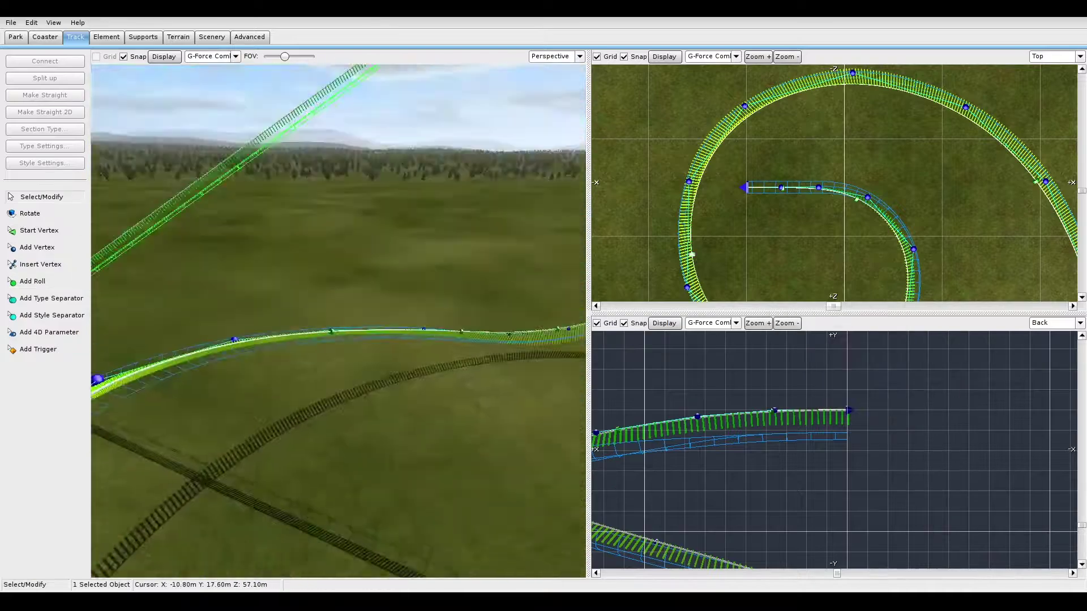
# Reposition the vertices of the helix's inner turn in the top view to smooth the curve.
pyautogui.click(429, 177)
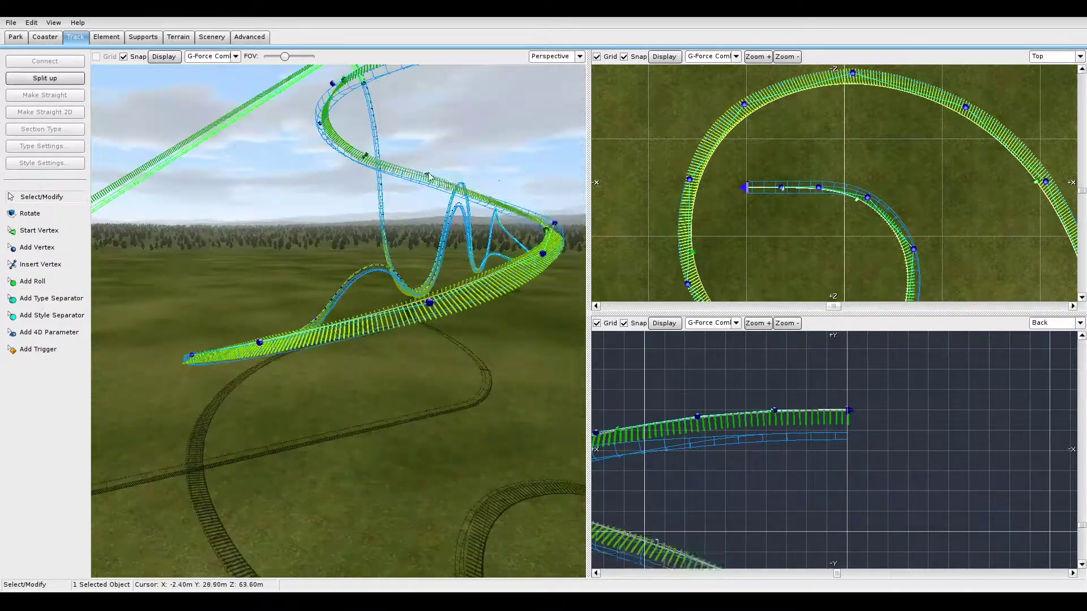
pyautogui.scroll(-2, 696, 209)
pyautogui.scroll(-2, 697, 208)
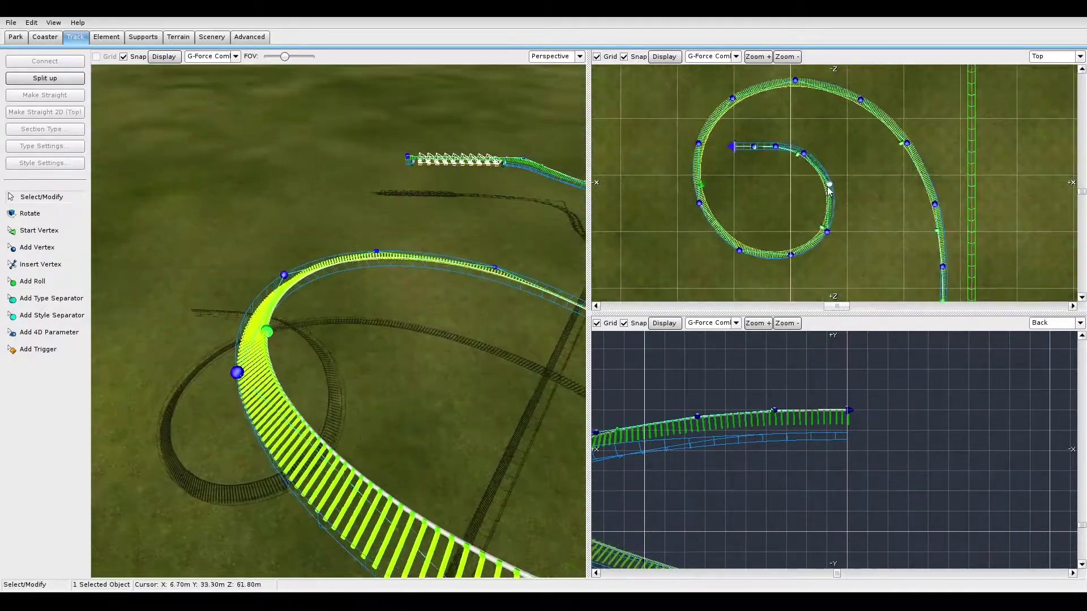
pyautogui.scroll(3, 758, 150)
pyautogui.scroll(-2, 758, 170)
pyautogui.scroll(-5, 771, 441)
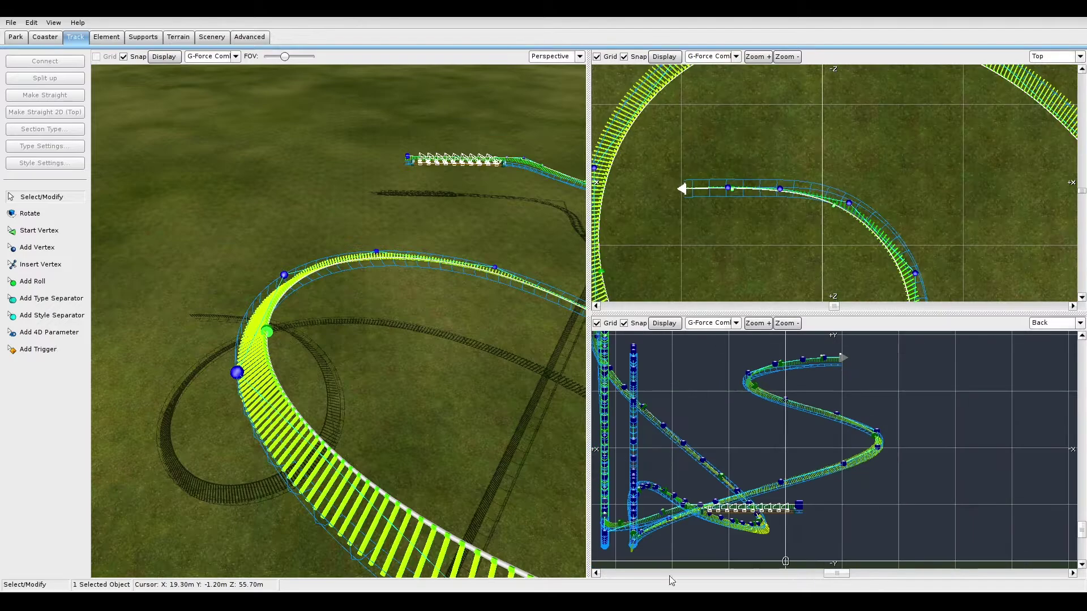
# Reshape the climb at the top of the helix by moving its upper vertices in the back view.
pyautogui.scroll(3, 771, 441)
pyautogui.moveTo(904, 379); pyautogui.dragTo(730, 280)
pyautogui.scroll(-2, 730, 280)
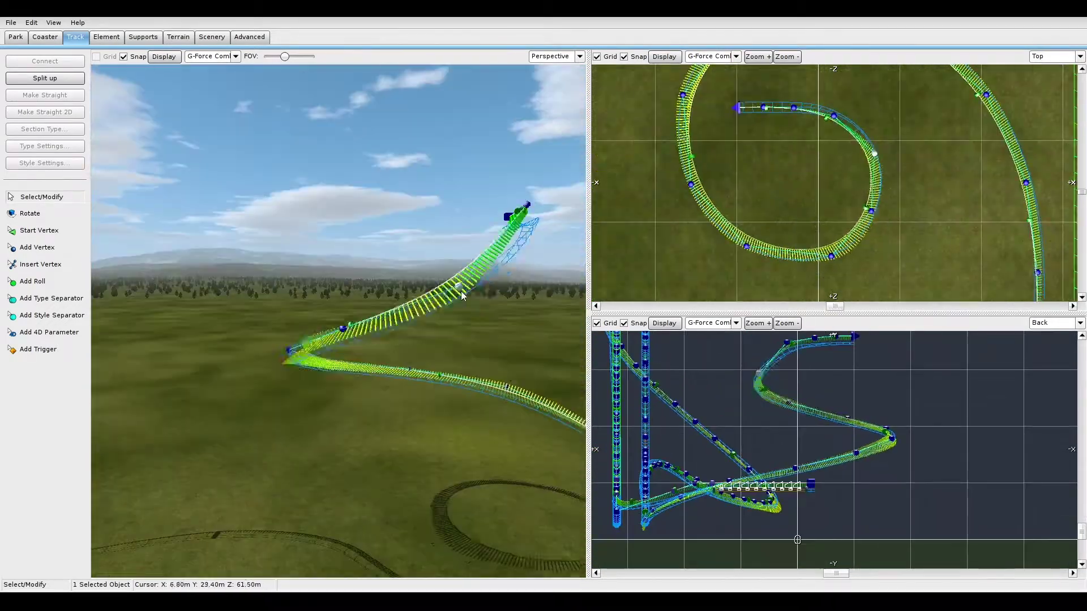
pyautogui.moveTo(759, 386); pyautogui.dragTo(758, 394)
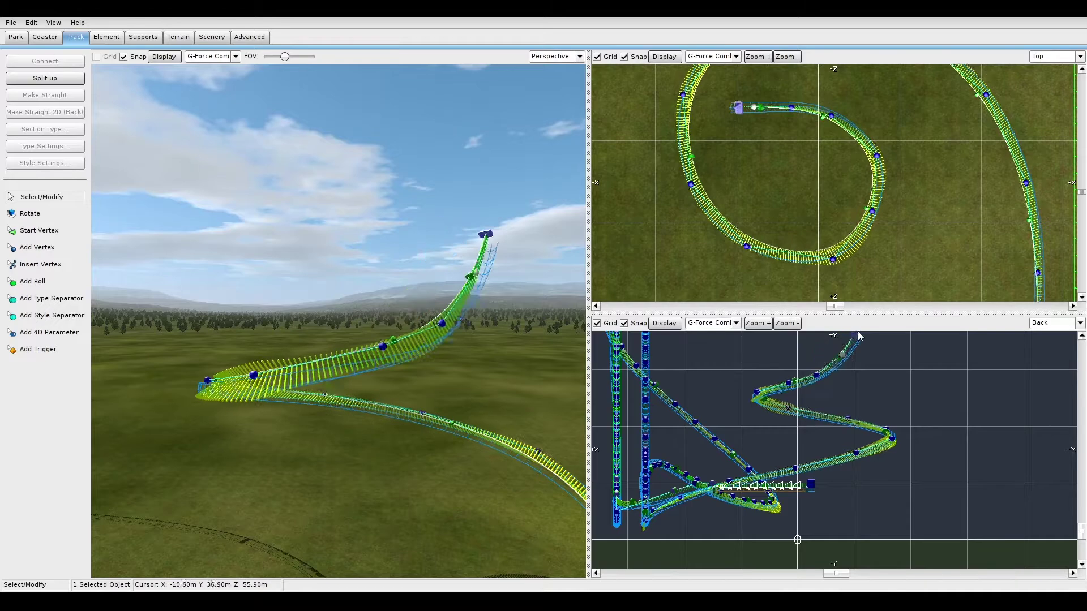
pyautogui.scroll(-2, 827, 255)
pyautogui.scroll(2, 922, 432)
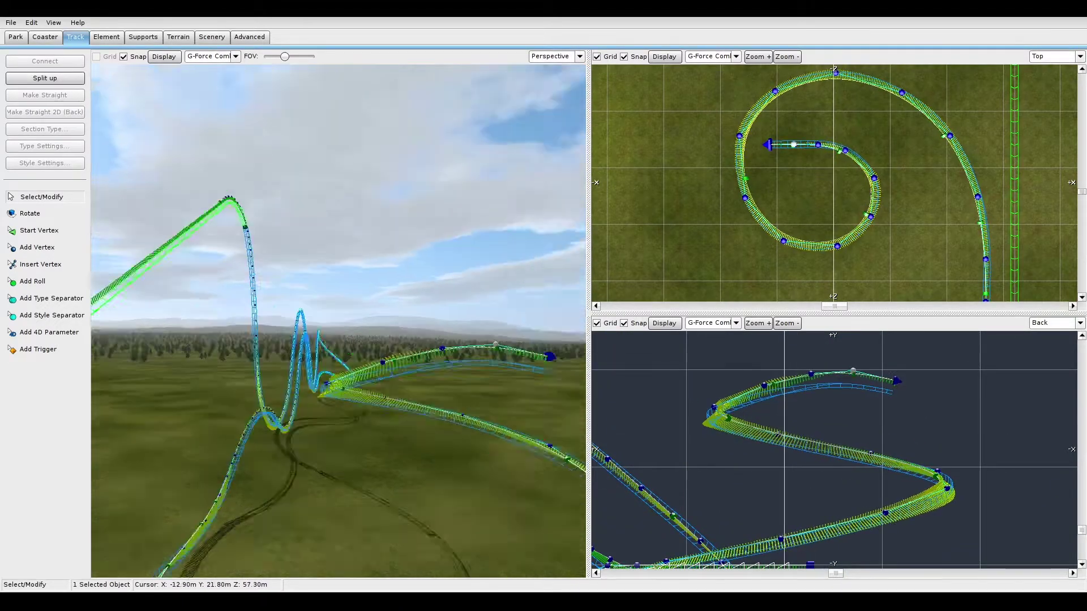
# Fine-tune the helix exit's last vertices in the top and back views for a smooth, gently rounded crest.
pyautogui.scroll(2, 778, 215)
pyautogui.scroll(2, 735, 172)
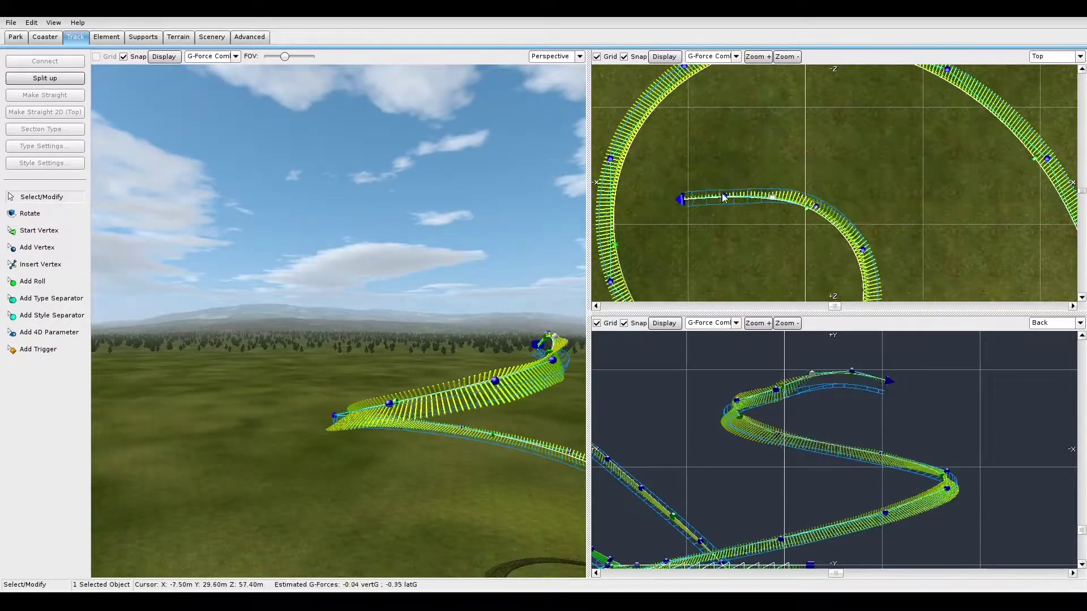
pyautogui.scroll(1, 690, 403)
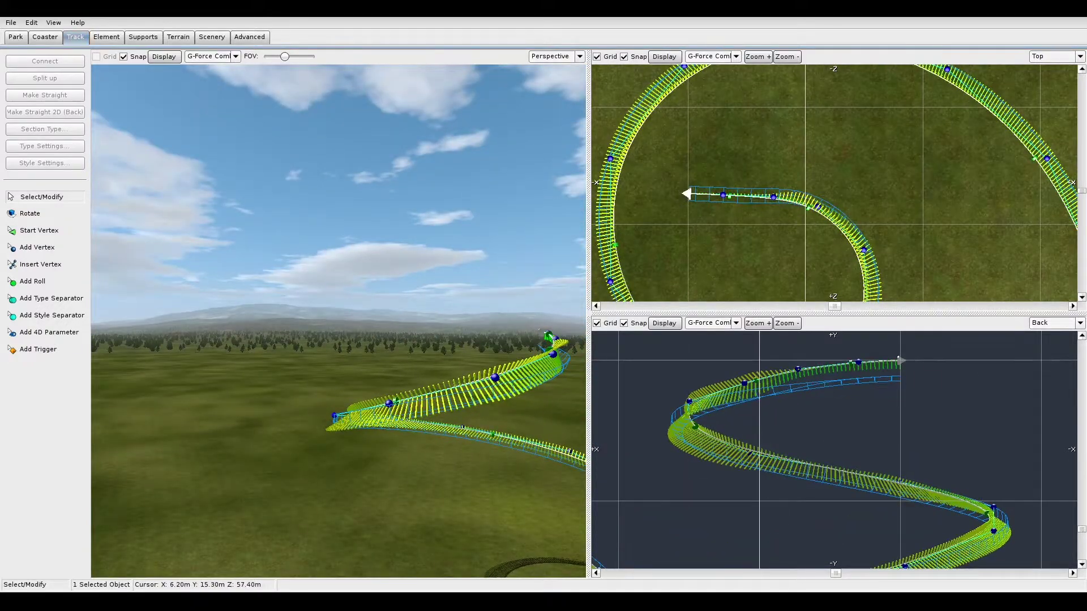
pyautogui.scroll(-2, 832, 128)
pyautogui.scroll(2, 733, 199)
pyautogui.scroll(-2, 758, 187)
pyautogui.scroll(4, 759, 185)
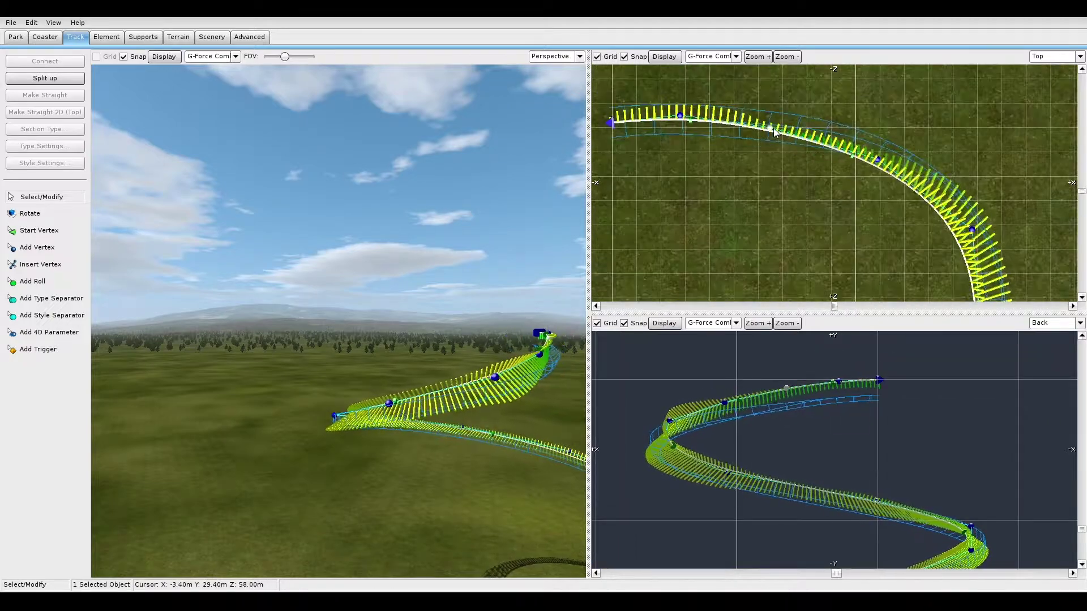
pyautogui.scroll(-1, 772, 131)
# Extend the track straight beyond the helix with a drop, a valley and a rising hill that flattens at its crest.
pyautogui.click(743, 357)
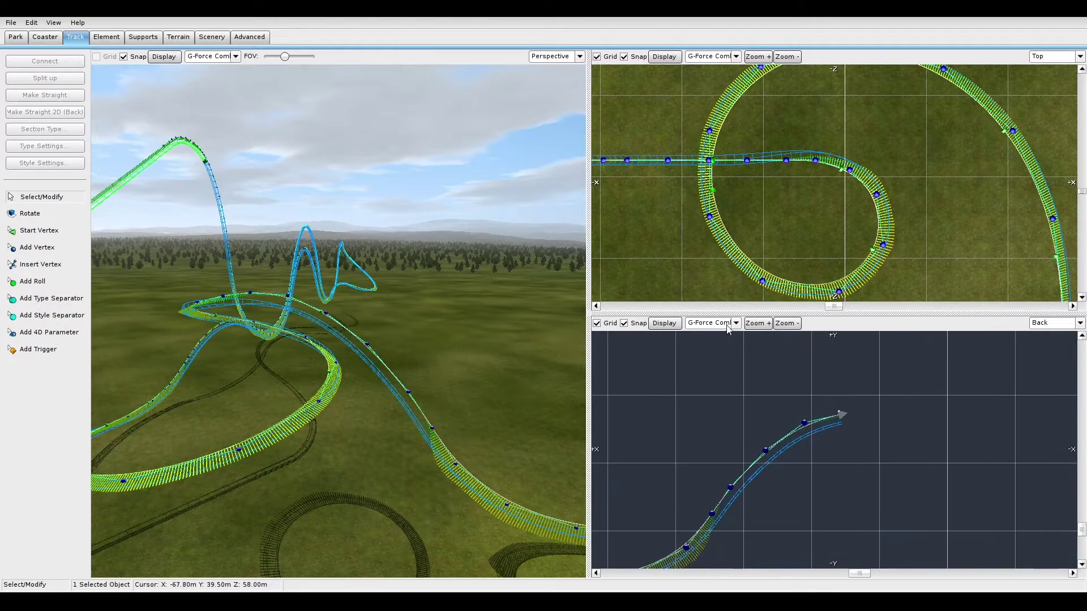
pyautogui.doubleClick(851, 420)
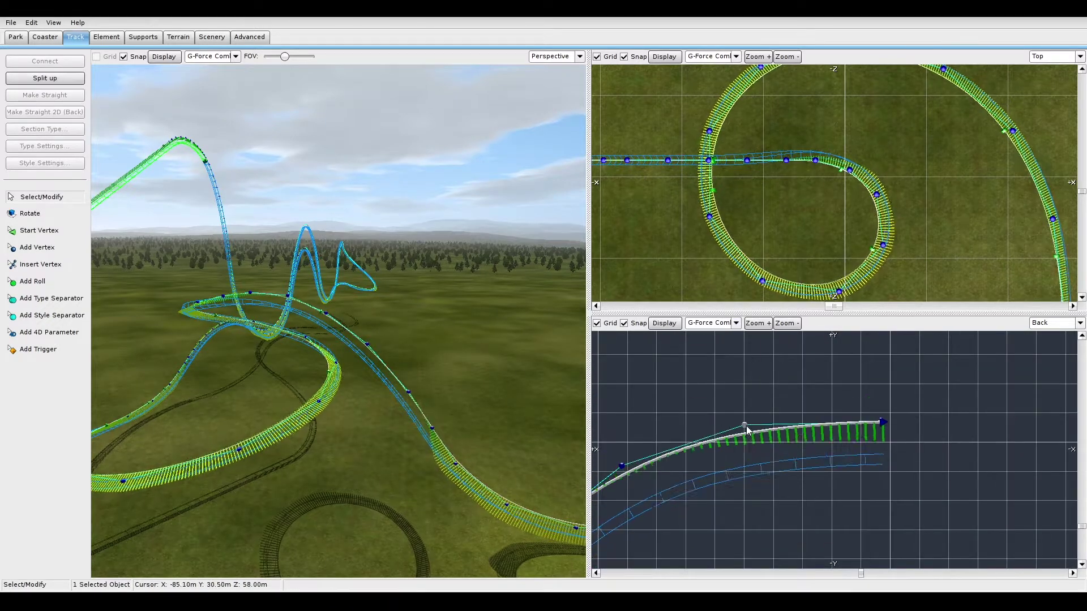
pyautogui.scroll(-2, 851, 455)
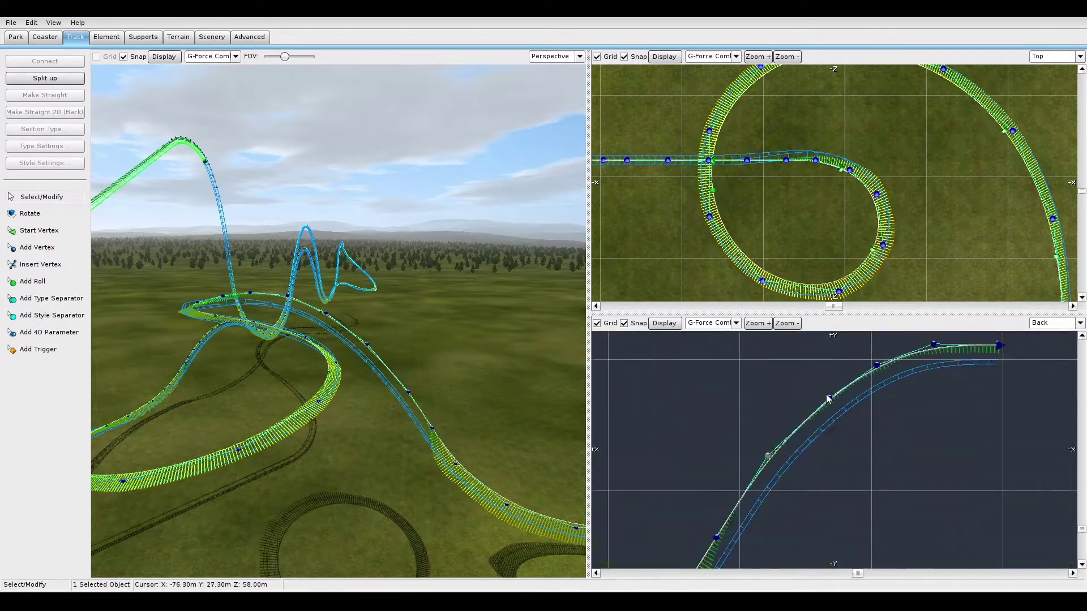
# Smooth the new valley and hill and the helix entry by fine-tuning their vertices.
pyautogui.scroll(2, 922, 421)
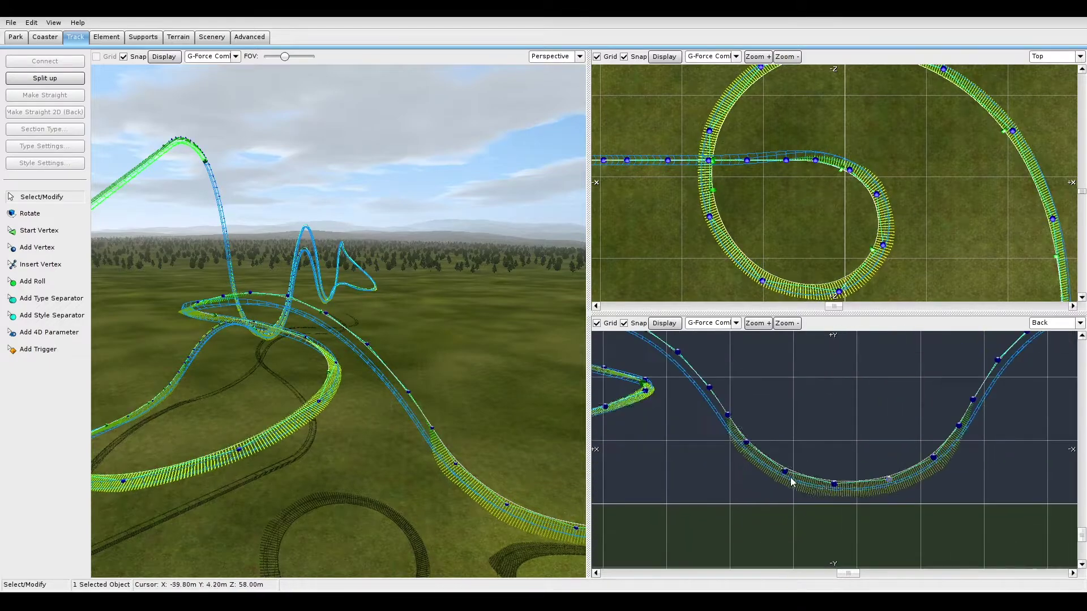
pyautogui.scroll(-3, 745, 235)
pyautogui.scroll(5, 259, 214)
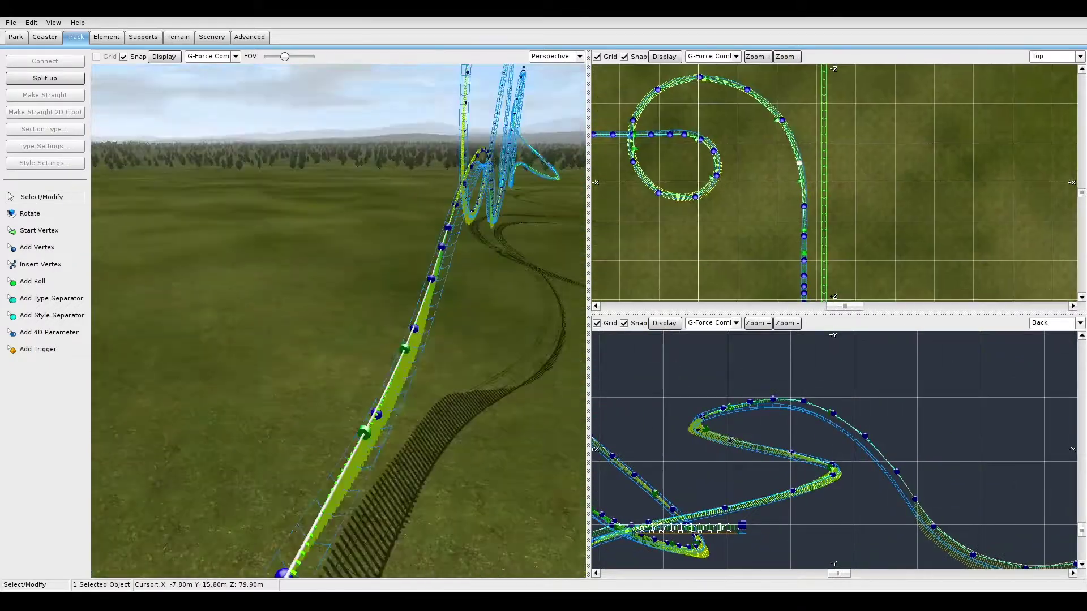
pyautogui.scroll(3, 695, 205)
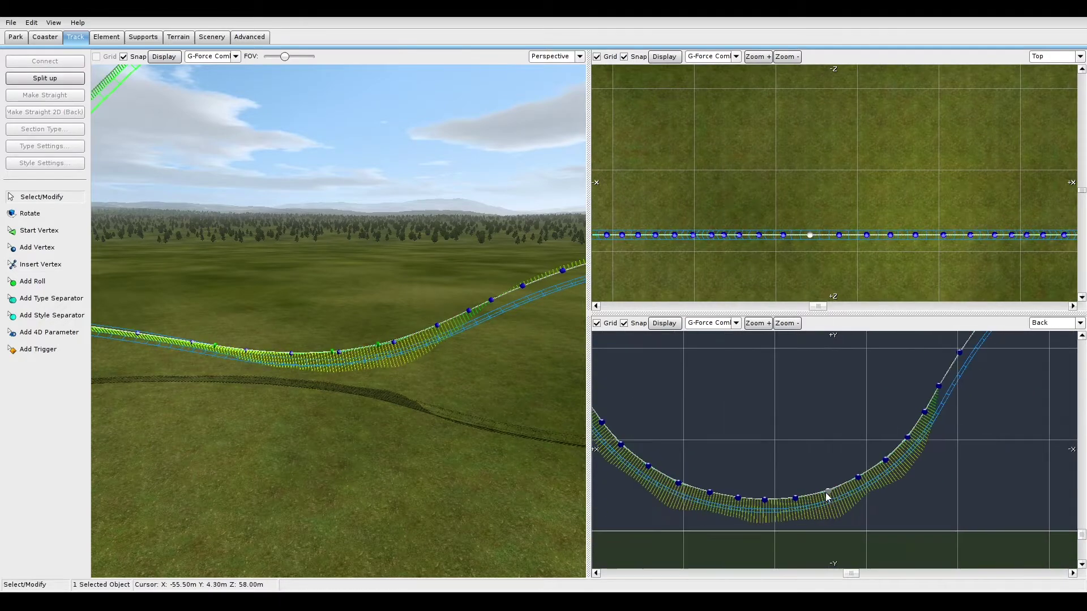
pyautogui.scroll(-2, 879, 500)
# Depump the selected vertices from the helix entry through the new hill, then clear the selection.
pyautogui.moveTo(672, 345); pyautogui.dragTo(850, 442)
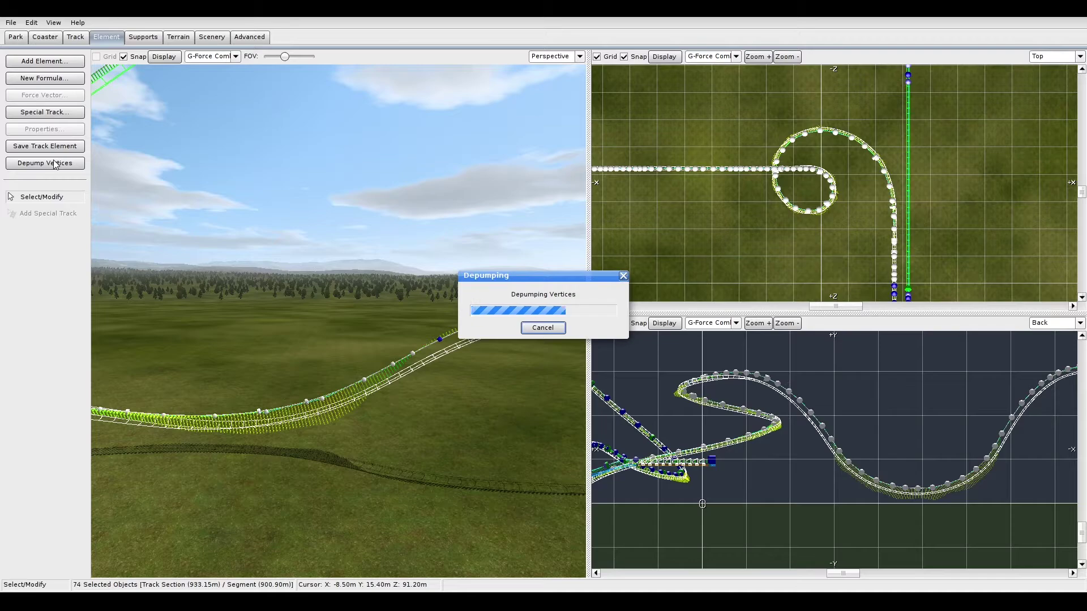
pyautogui.scroll(-3, 771, 231)
pyautogui.scroll(2, 759, 236)
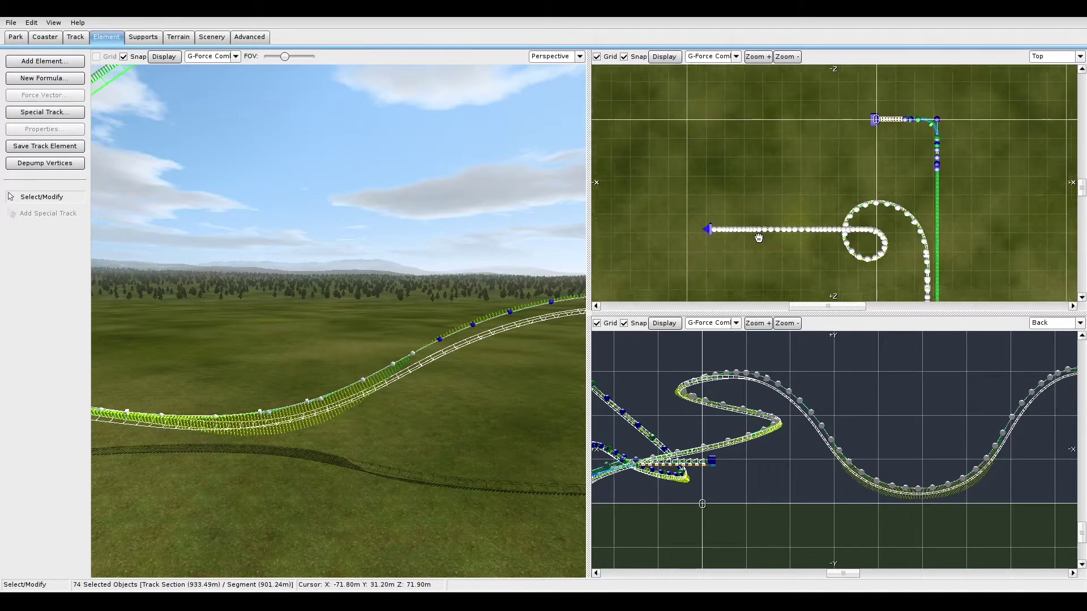
pyautogui.click(543, 456)
pyautogui.moveTo(544, 456); pyautogui.dragTo(510, 397, button='right')
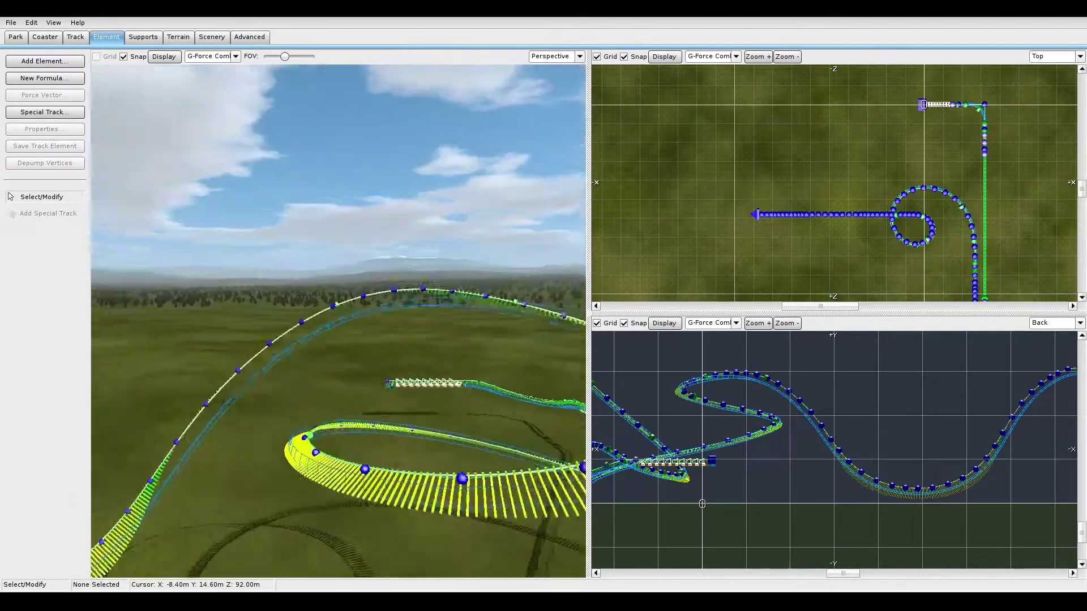
# Run the coaster simulation and watch the train ride the layout.
pyautogui.click(75, 37)
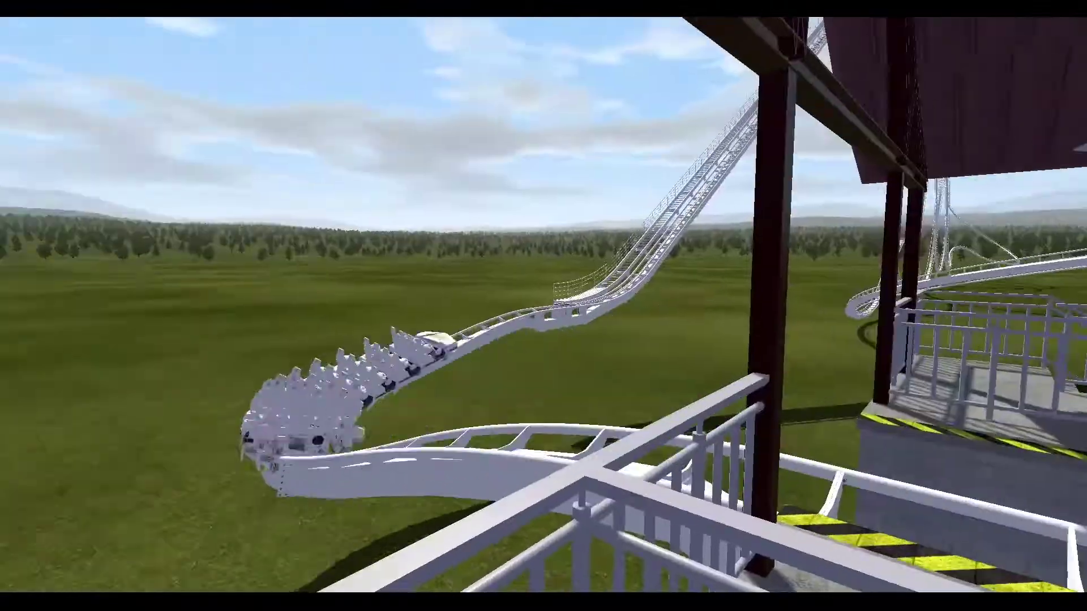
pyautogui.press('+')
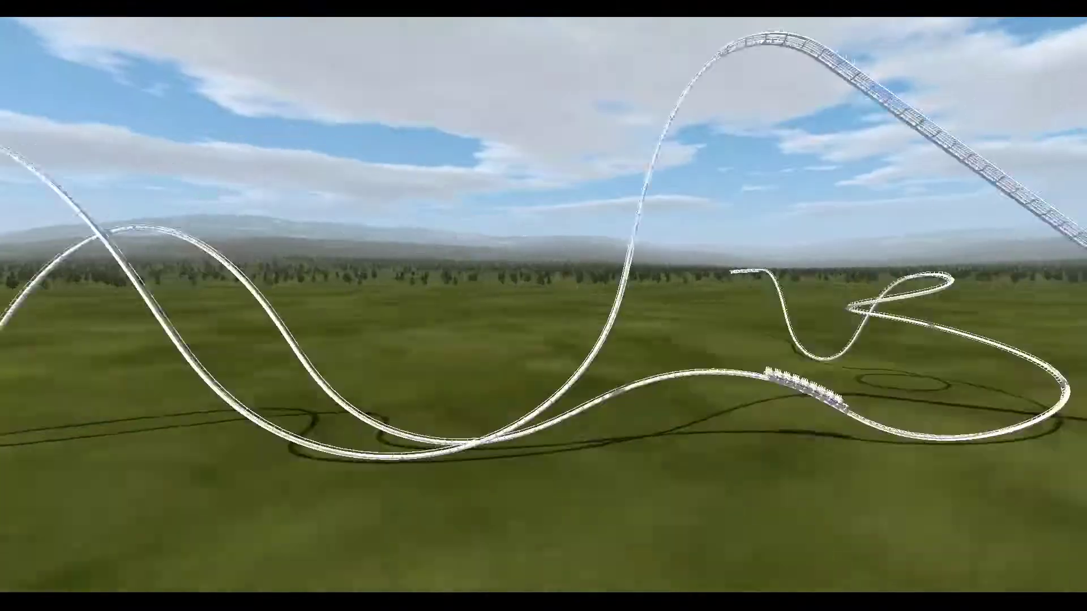
# Switch the lower view to Front, select the vertices from the first valley through the following hills, and clear the selection.
pyautogui.click(1050, 323)
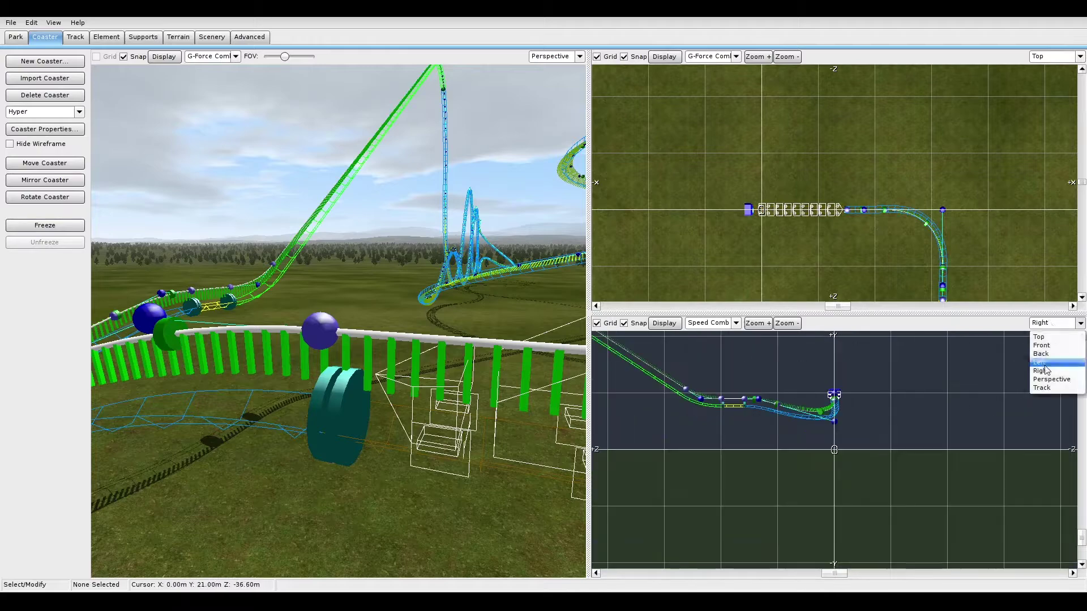
pyautogui.scroll(2, 713, 411)
pyautogui.moveTo(658, 351); pyautogui.dragTo(754, 408)
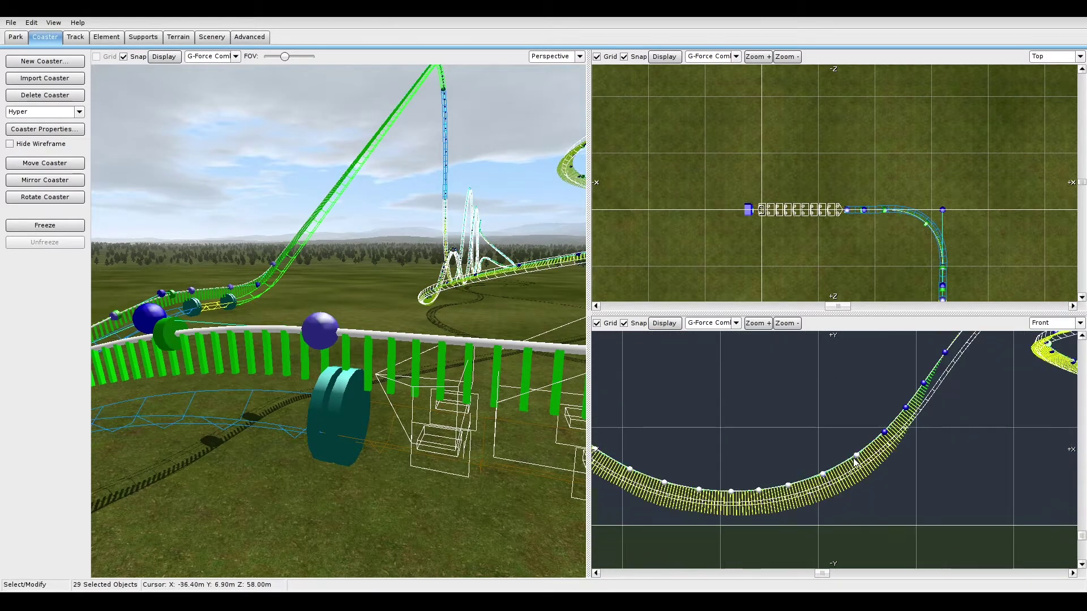
pyautogui.click(963, 468)
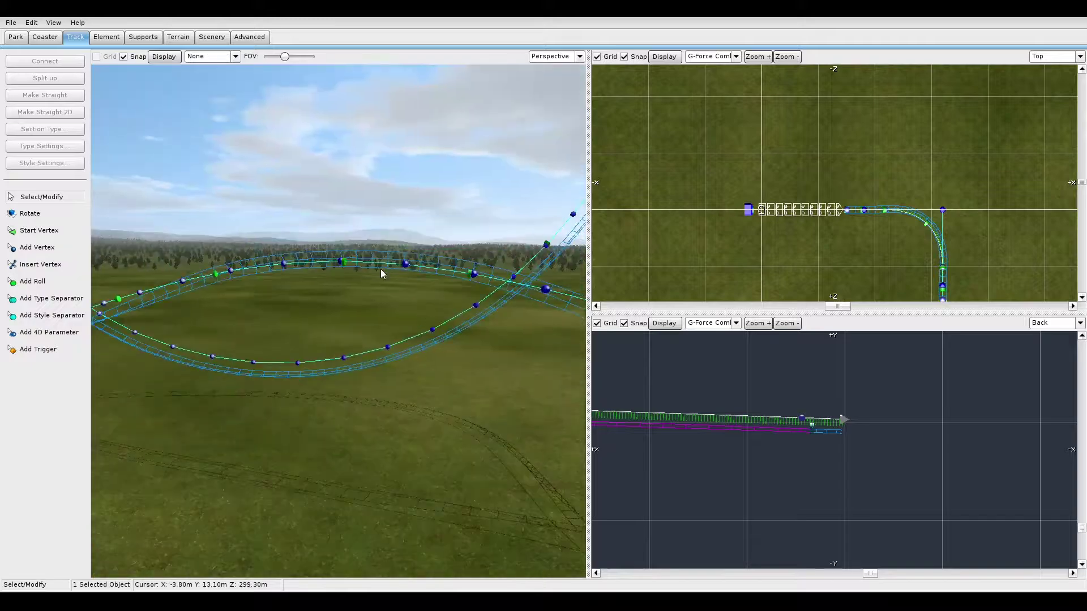
# Show the G-Force Comb in the perspective view and open the roll point near the helix exit.
pyautogui.click(212, 56)
pyautogui.click(210, 73)
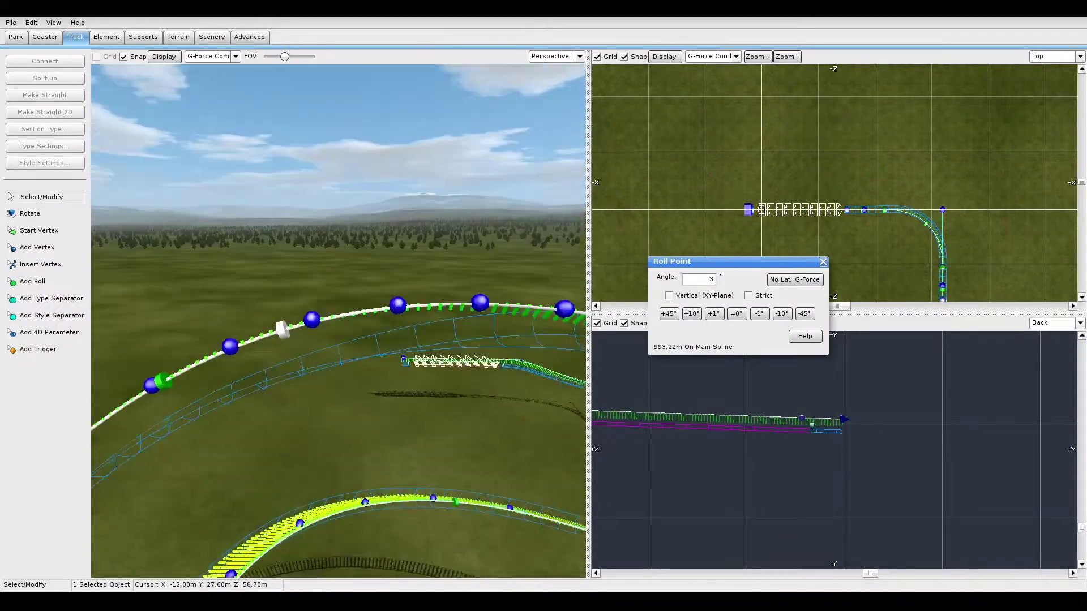
# Extend the track beyond the sloping straight section with vertices curving into a downward drop in the back view.
pyautogui.scroll(-3, 766, 462)
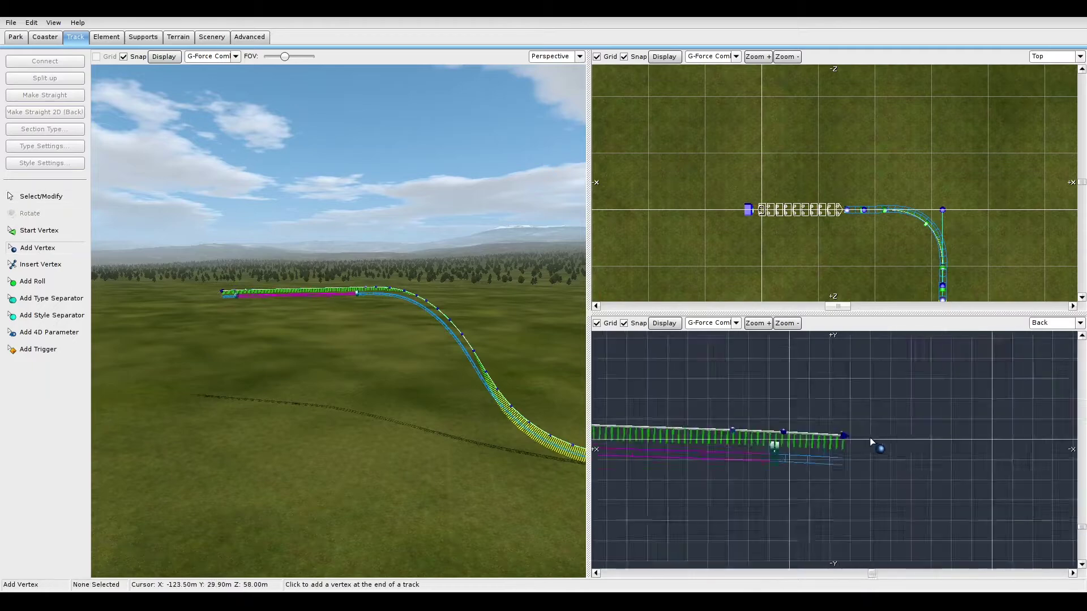
pyautogui.scroll(3, 695, 431)
pyautogui.doubleClick(787, 378)
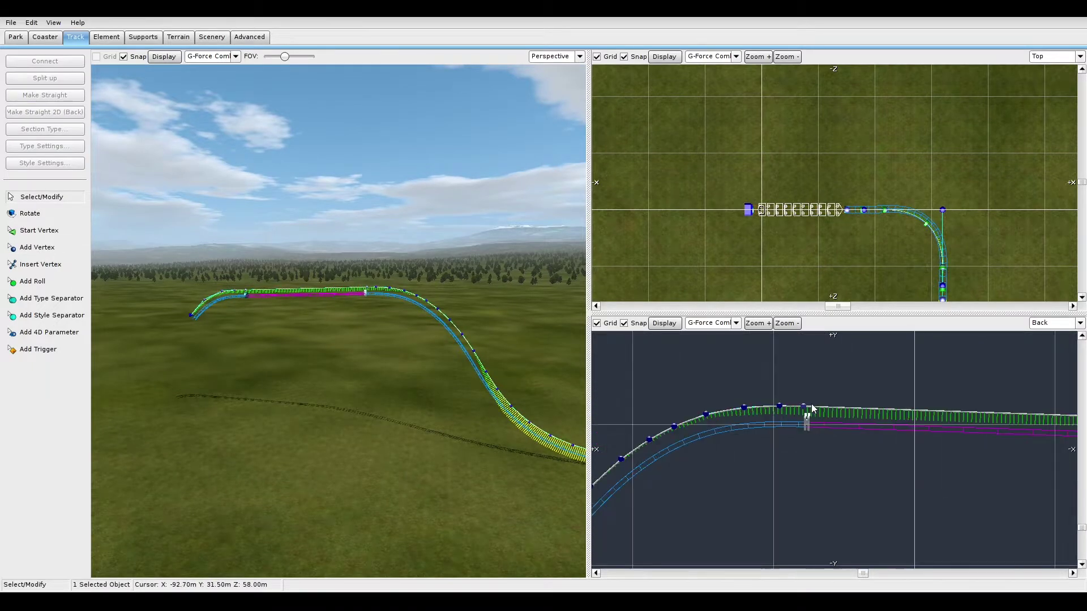
# Review the trim brake's section settings and show the G-Force Comb in the perspective and back views.
pyautogui.scroll(-2, 813, 411)
pyautogui.doubleClick(373, 365)
pyautogui.press('Escape')
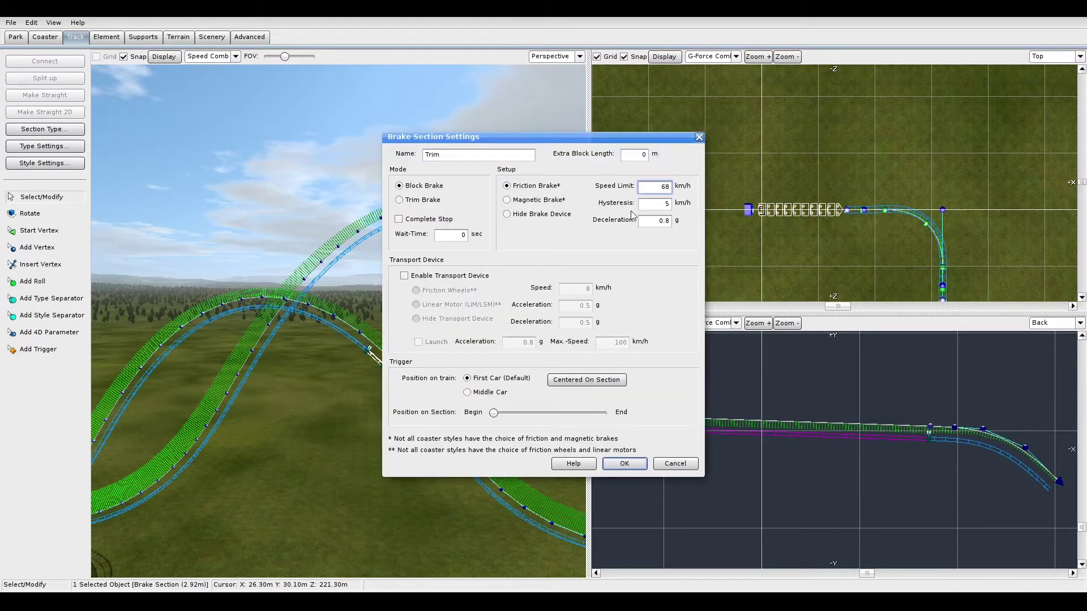
pyautogui.press('Return')
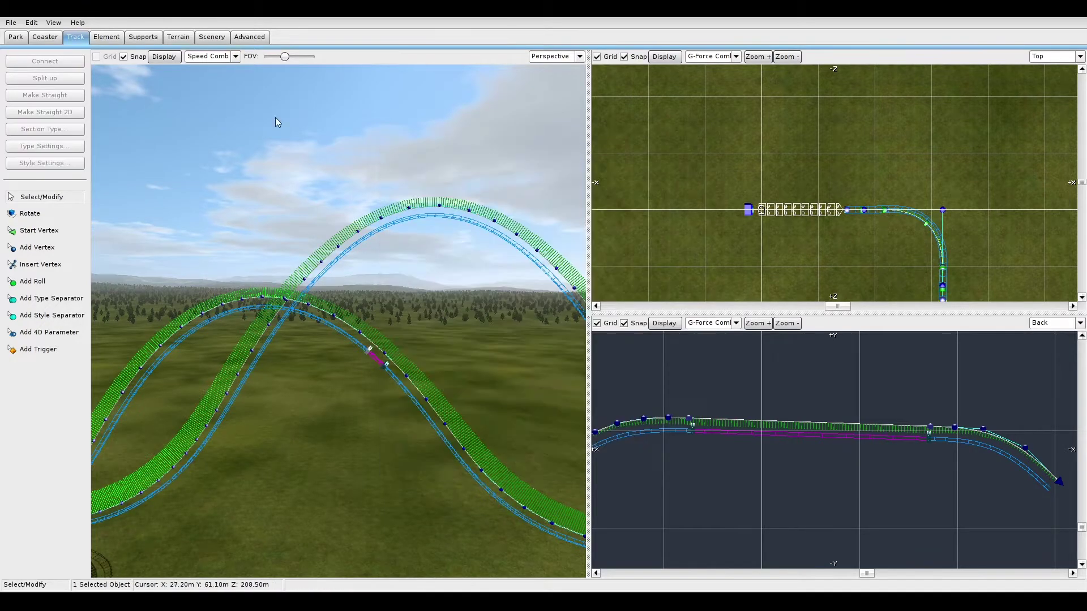
pyautogui.click(219, 58)
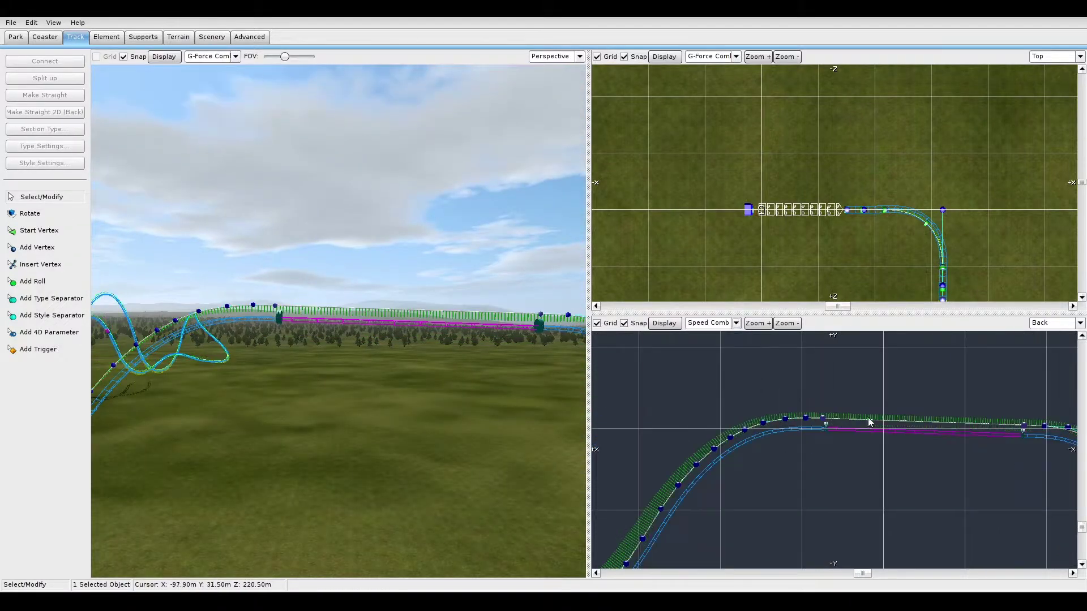
pyautogui.click(712, 323)
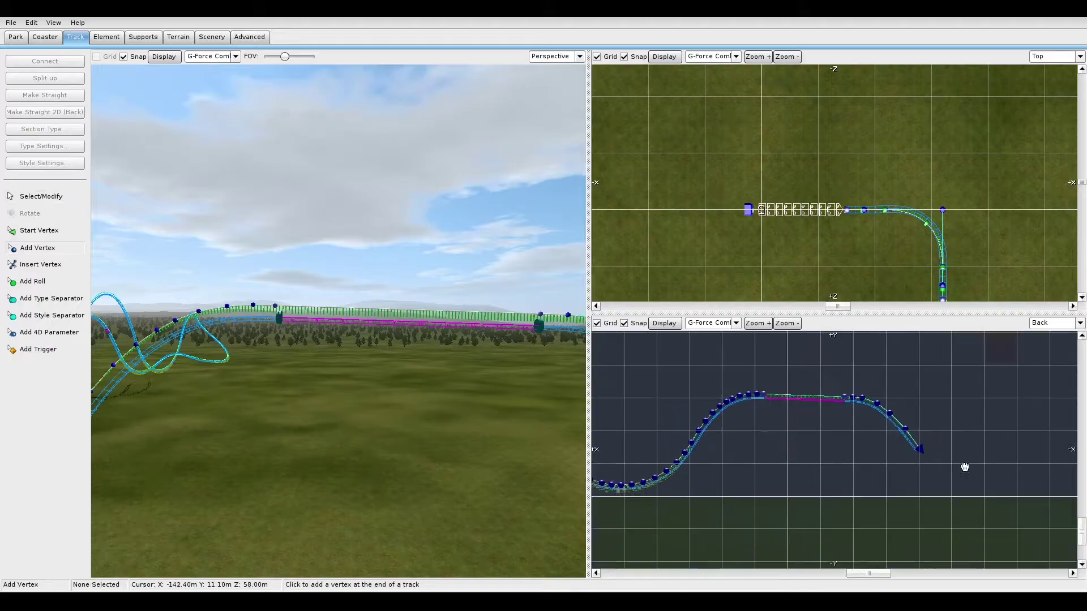
# Extend the track from the drop through a low valley and up into the next hill in the back view.
pyautogui.click(832, 484)
pyautogui.scroll(2, 824, 407)
pyautogui.press('Escape')
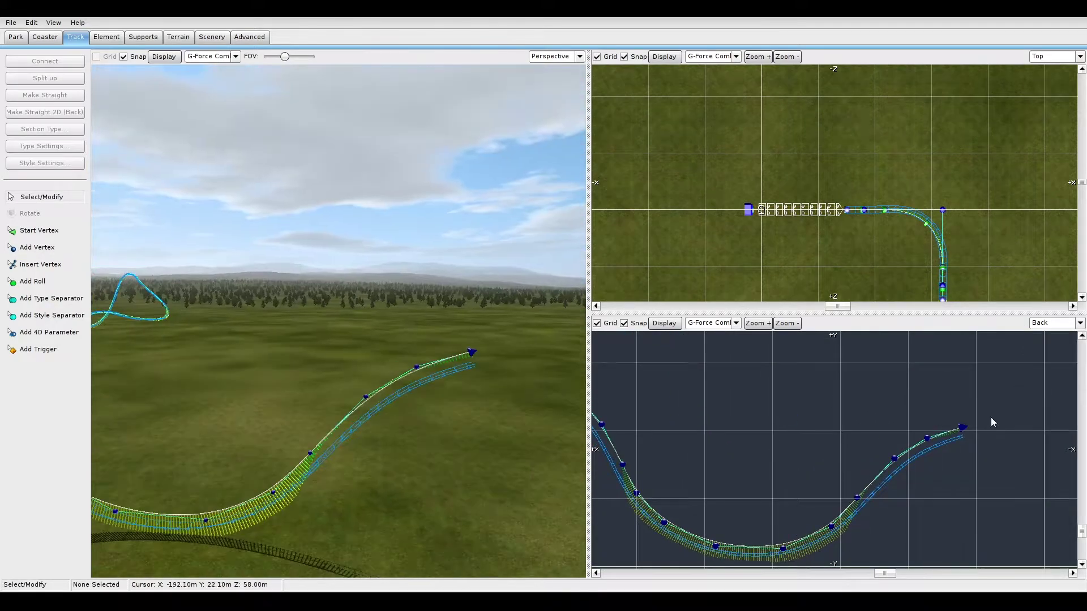
# Bend the new valley into a left turn by repositioning its vertices in the top view.
pyautogui.click(785, 550)
pyautogui.moveTo(899, 197); pyautogui.dragTo(842, 235)
pyautogui.scroll(2, 784, 215)
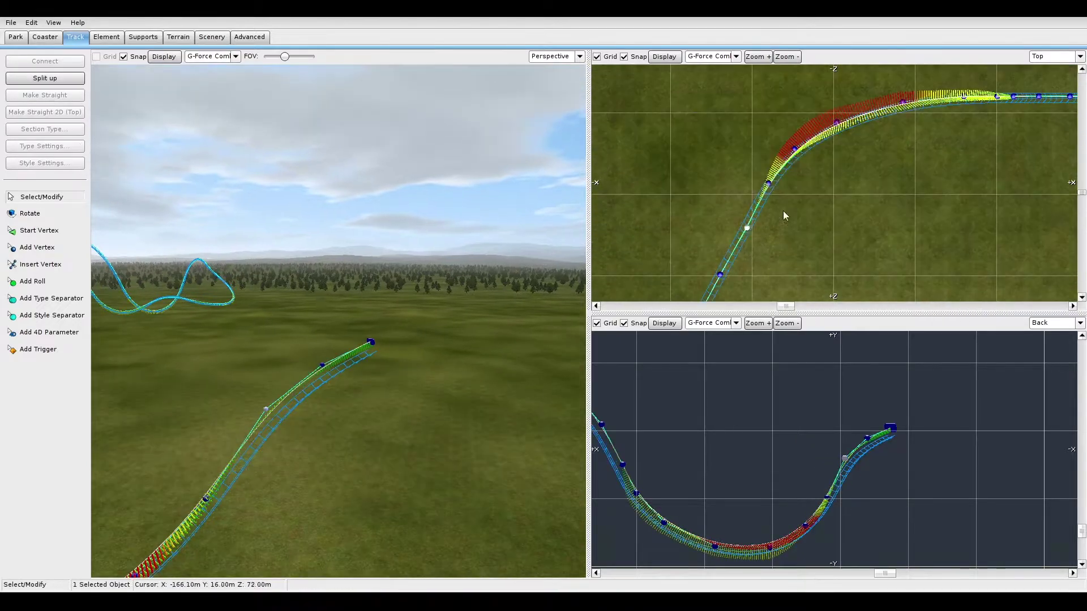
pyautogui.click(840, 399)
pyautogui.moveTo(793, 150); pyautogui.dragTo(902, 213)
# Add roll points from the drop through the valley turn and its exit to bank the curve.
pyautogui.click(32, 281)
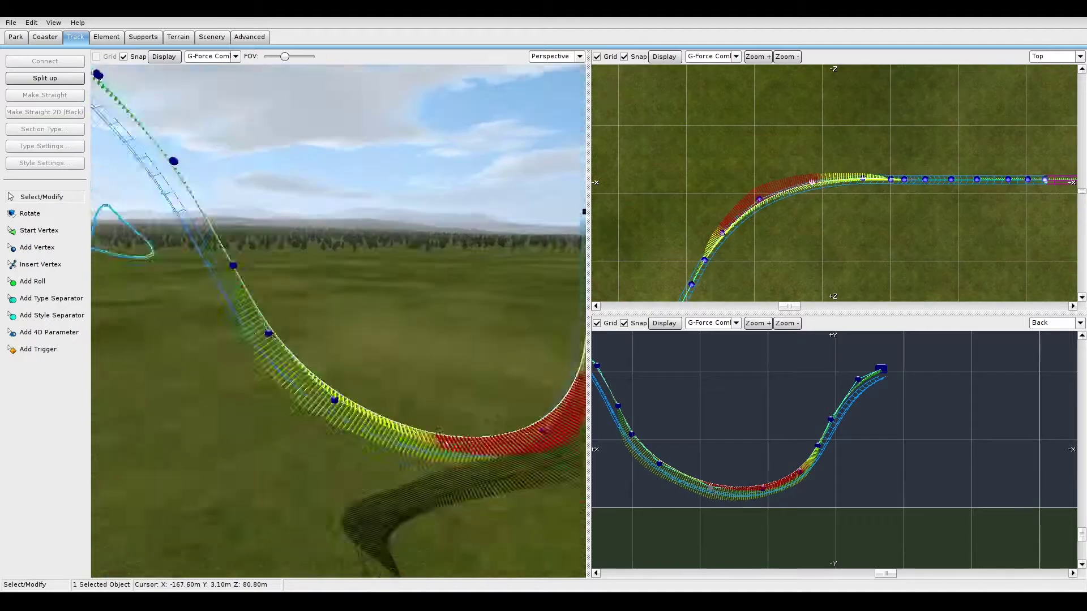
pyautogui.click(396, 401)
pyautogui.click(801, 338)
pyautogui.click(411, 425)
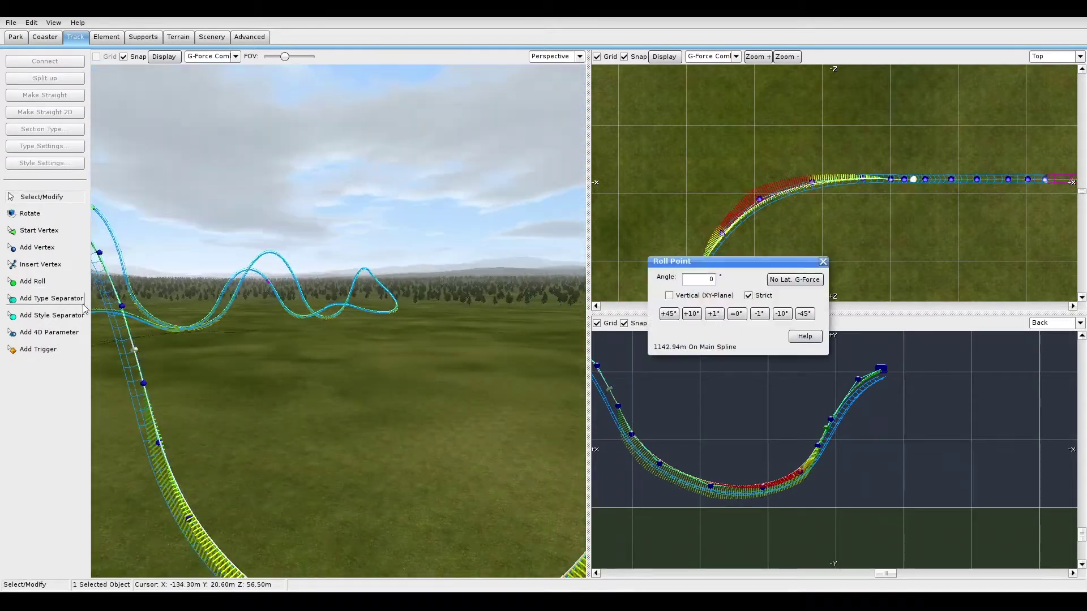
pyautogui.click(723, 179)
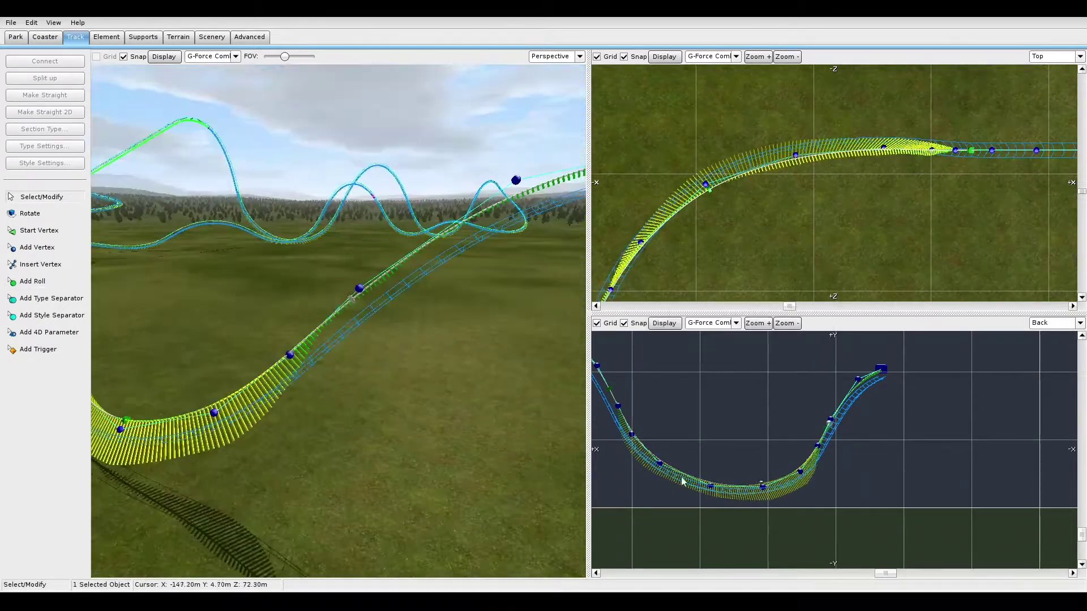
pyautogui.click(732, 188)
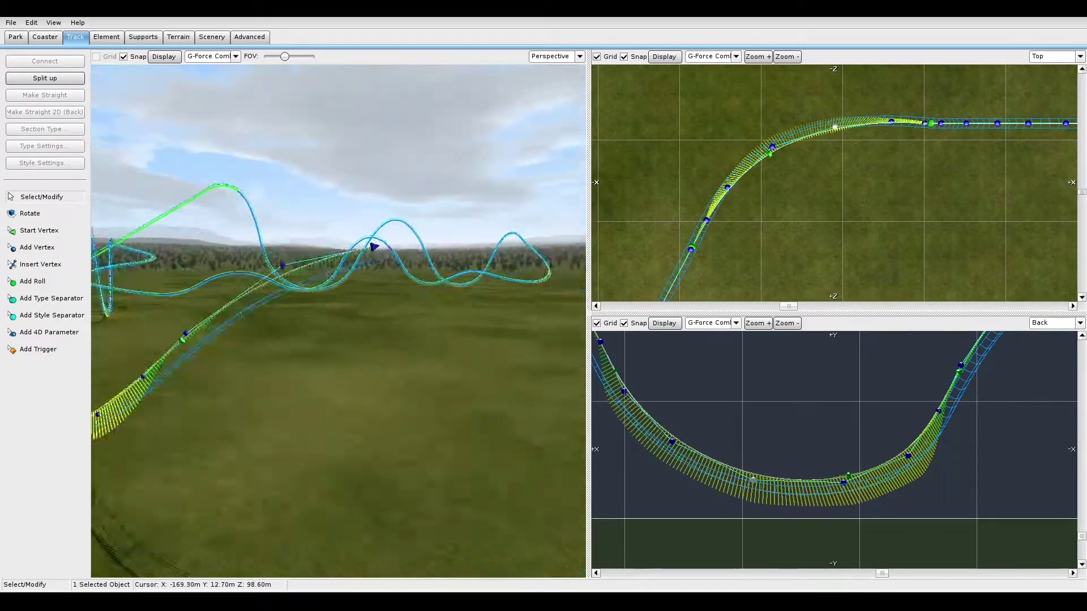
# Extend the track over the hill after the banked turn and align its vertices in the side and top views.
pyautogui.rightClick(792, 456)
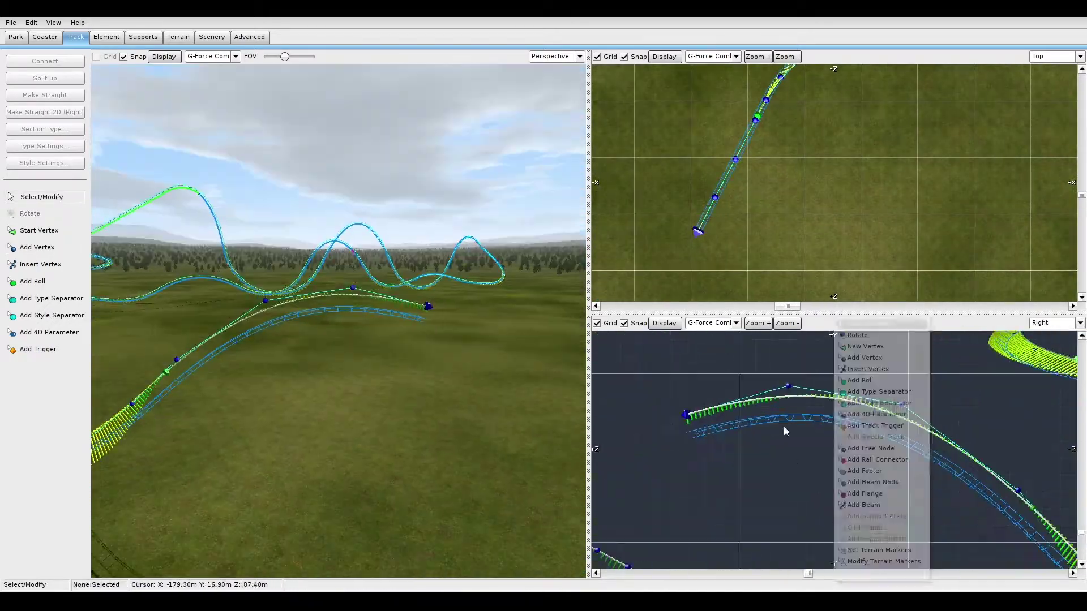
pyautogui.click(932, 464)
pyautogui.click(514, 311)
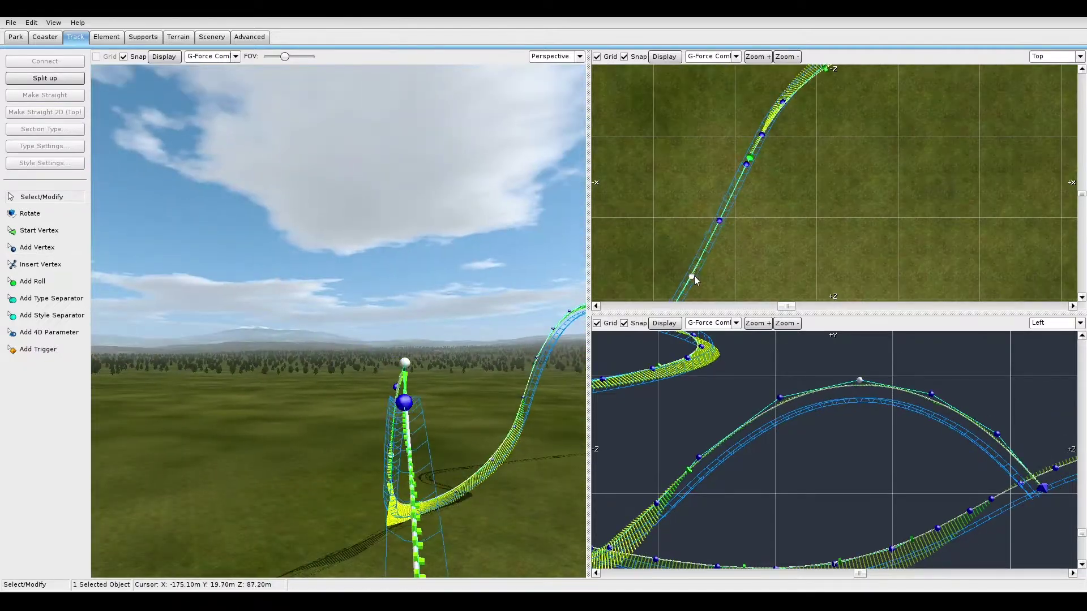
pyautogui.click(729, 241)
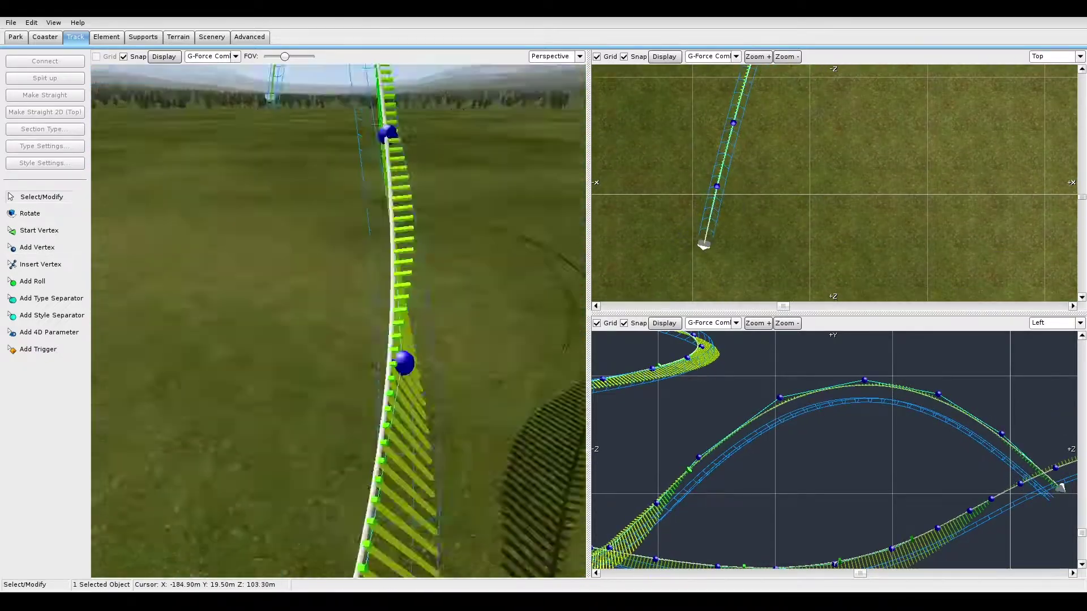
pyautogui.click(787, 236)
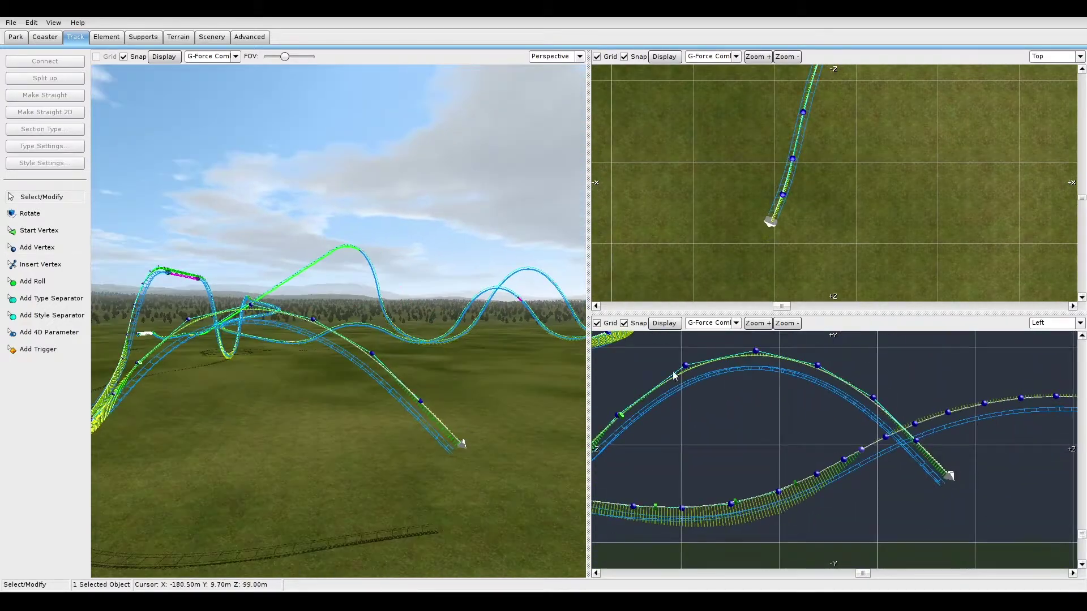
# Continue the track down the far side of the hill and through a valley that turns left toward +X.
pyautogui.scroll(2, 759, 250)
pyautogui.moveTo(759, 250); pyautogui.dragTo(834, 195, button='right')
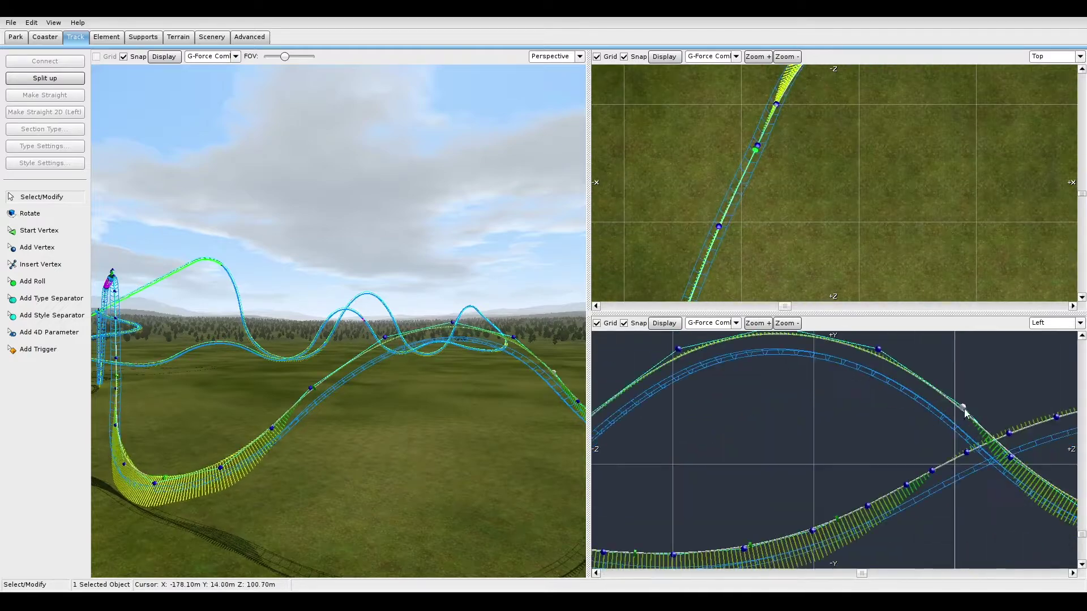
pyautogui.scroll(1, 801, 184)
pyautogui.scroll(-3, 768, 234)
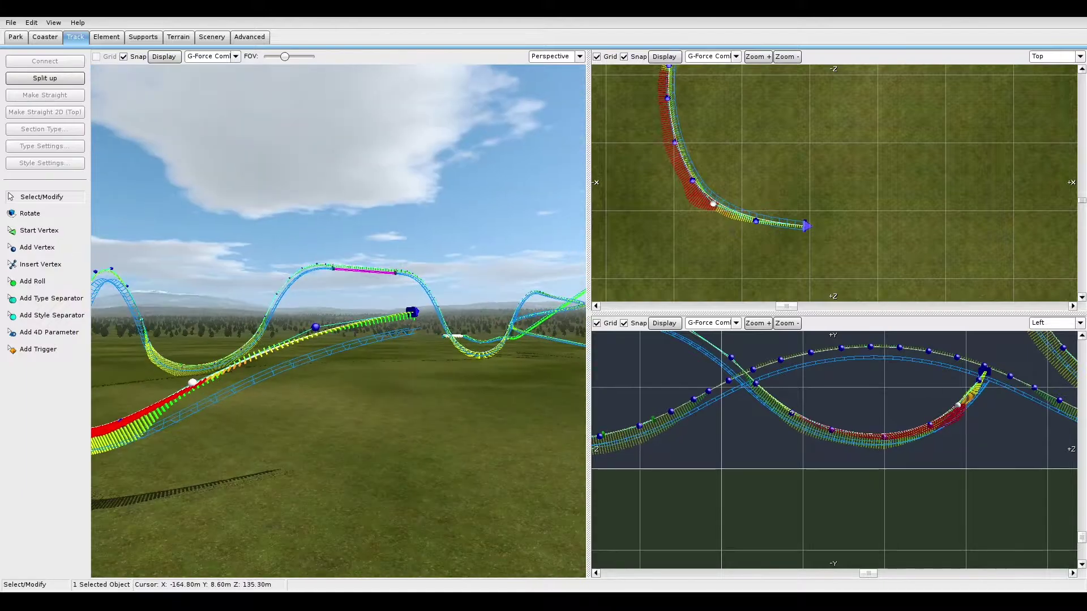
pyautogui.moveTo(702, 188); pyautogui.dragTo(723, 208, button='right')
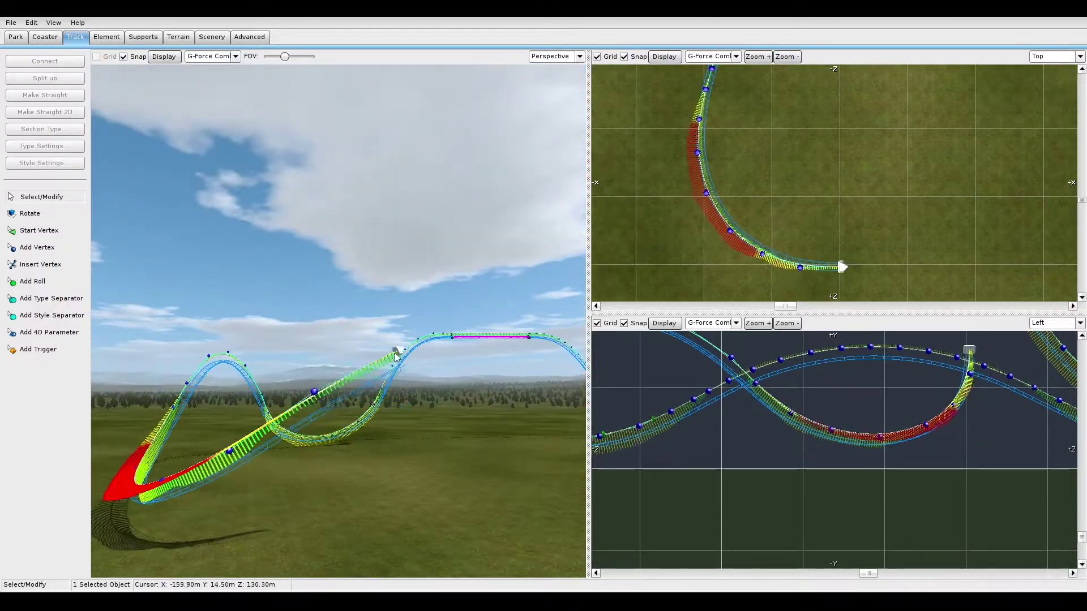
# Shape a low hill out of the turn in the front view and smooth its crest vertices.
pyautogui.click(1058, 322)
pyautogui.hotkey('ctrl', 'z')
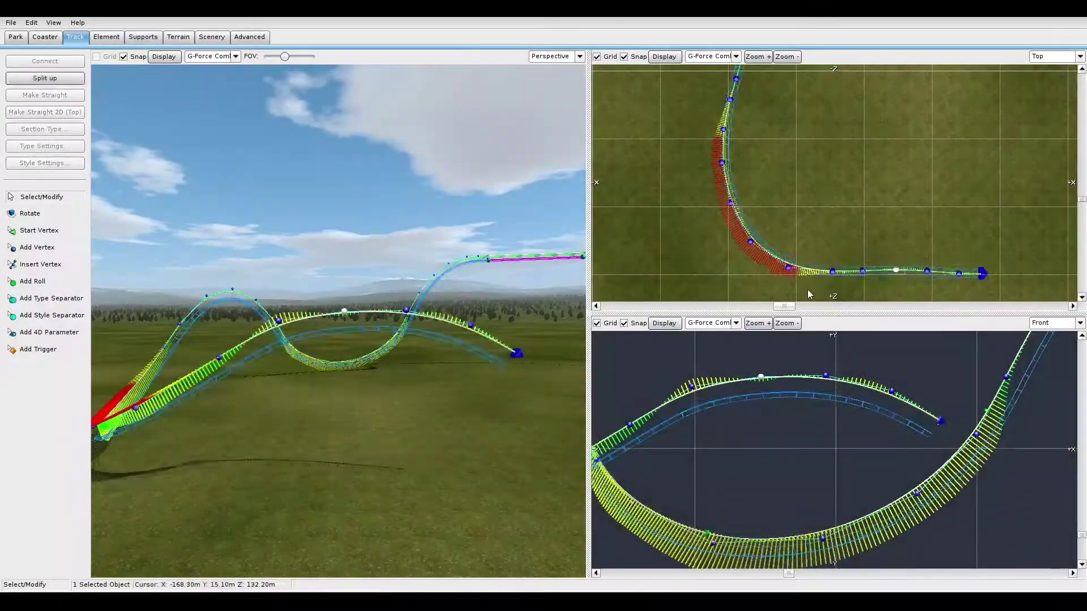
pyautogui.moveTo(742, 408); pyautogui.dragTo(719, 481)
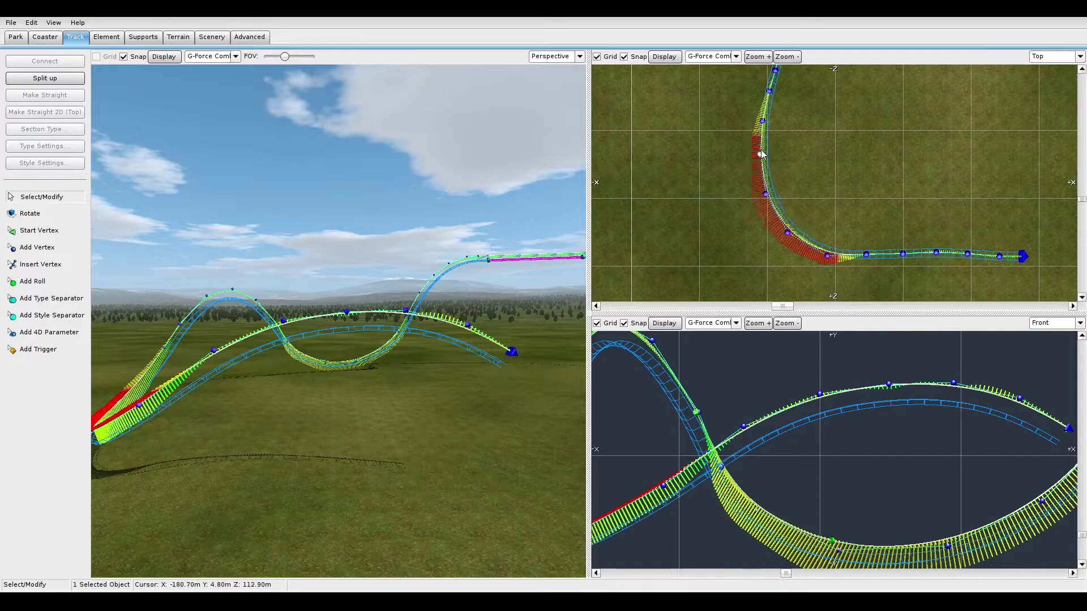
# Adjust the vertices of the unbanked valley turn in the top view to even out its curve.
pyautogui.click(773, 163)
pyautogui.scroll(-2, 800, 236)
pyautogui.rightClick(701, 232)
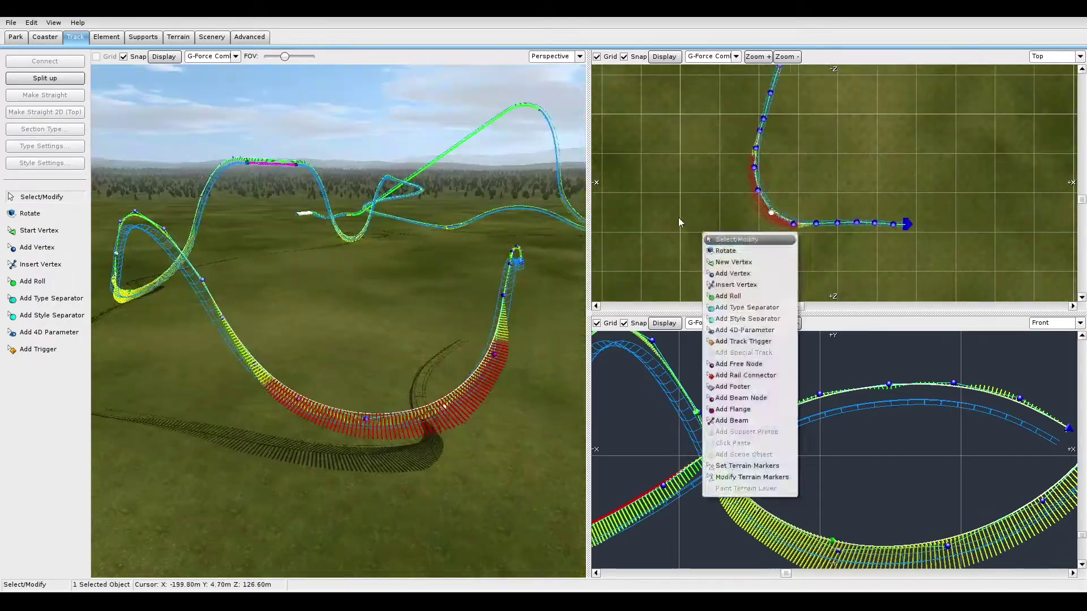
pyautogui.click(730, 283)
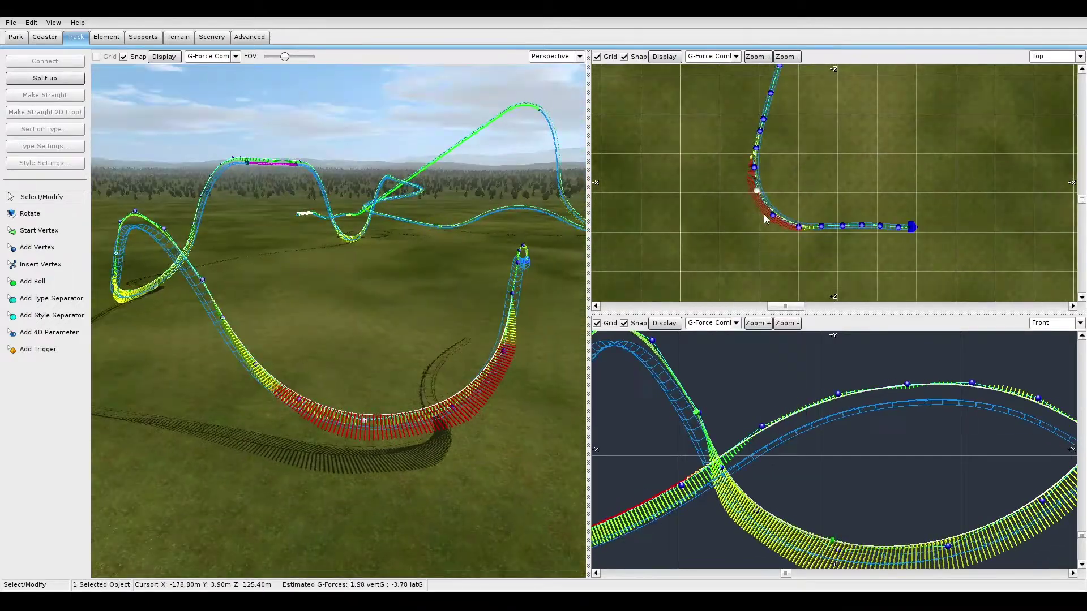
# Add roll points through the valley turn and bank its exit roll point to 43° without Strict.
pyautogui.doubleClick(764, 201)
pyautogui.click(355, 374)
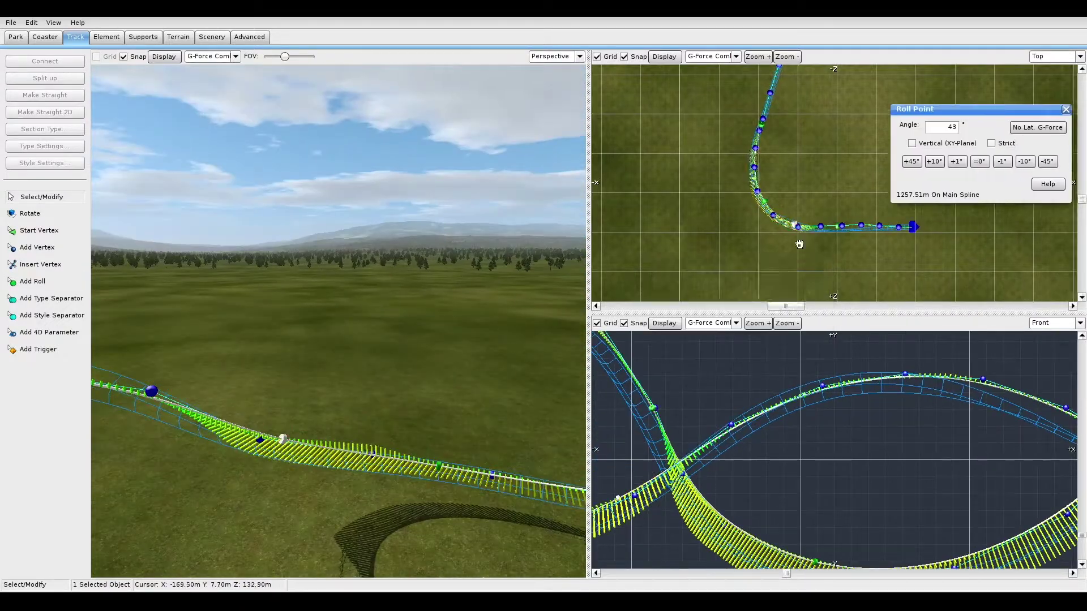
pyautogui.click(756, 250)
# Extend the track down from the low hill and curve it left toward -Z.
pyautogui.scroll(5, 755, 250)
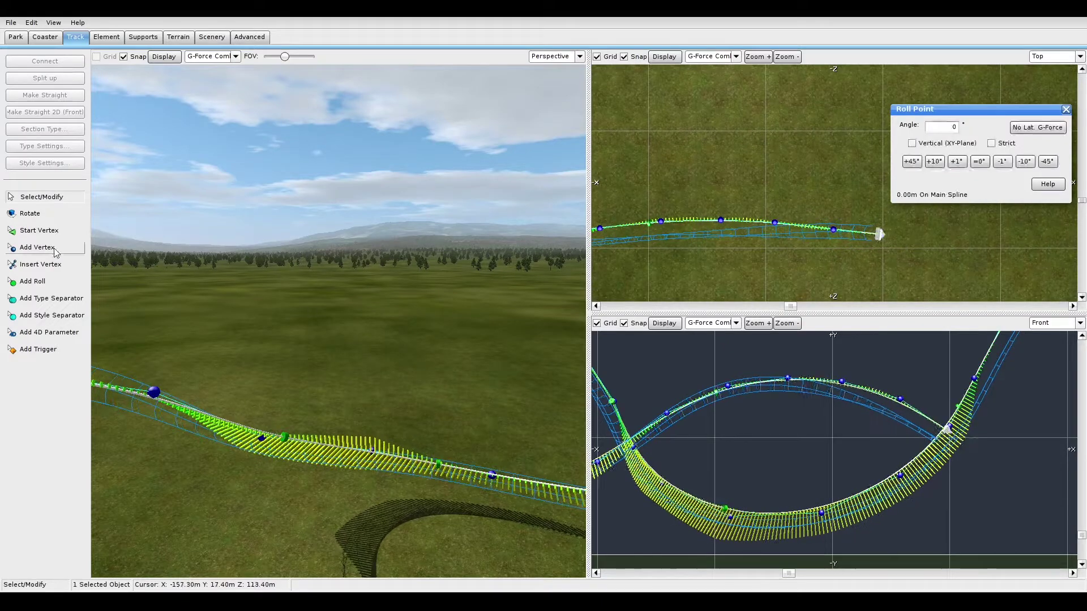
pyautogui.click(862, 375)
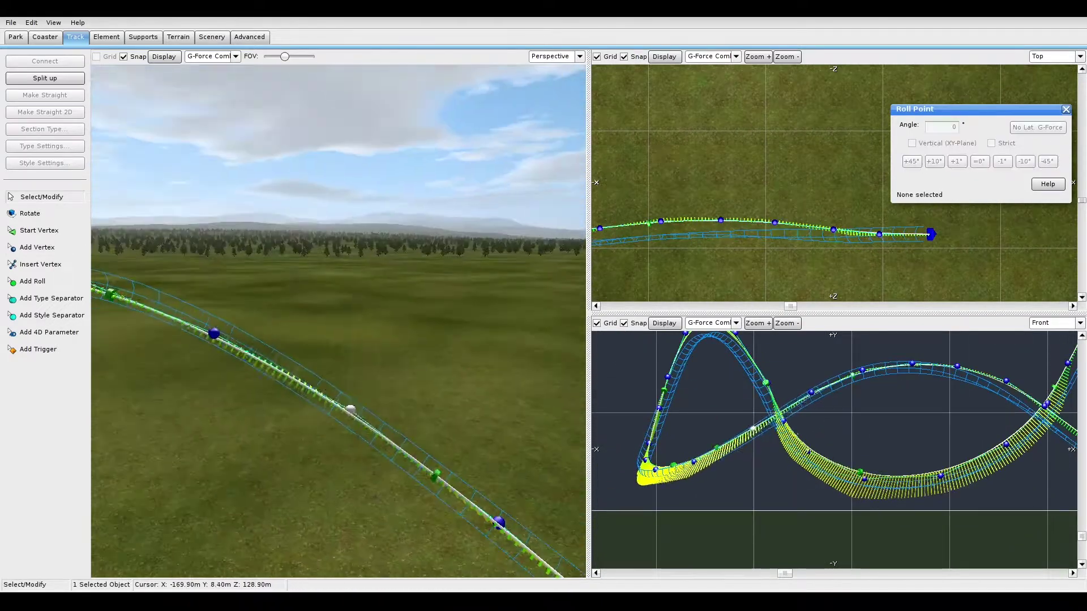
pyautogui.scroll(2, 1049, 353)
pyautogui.click(920, 372)
pyautogui.click(472, 354)
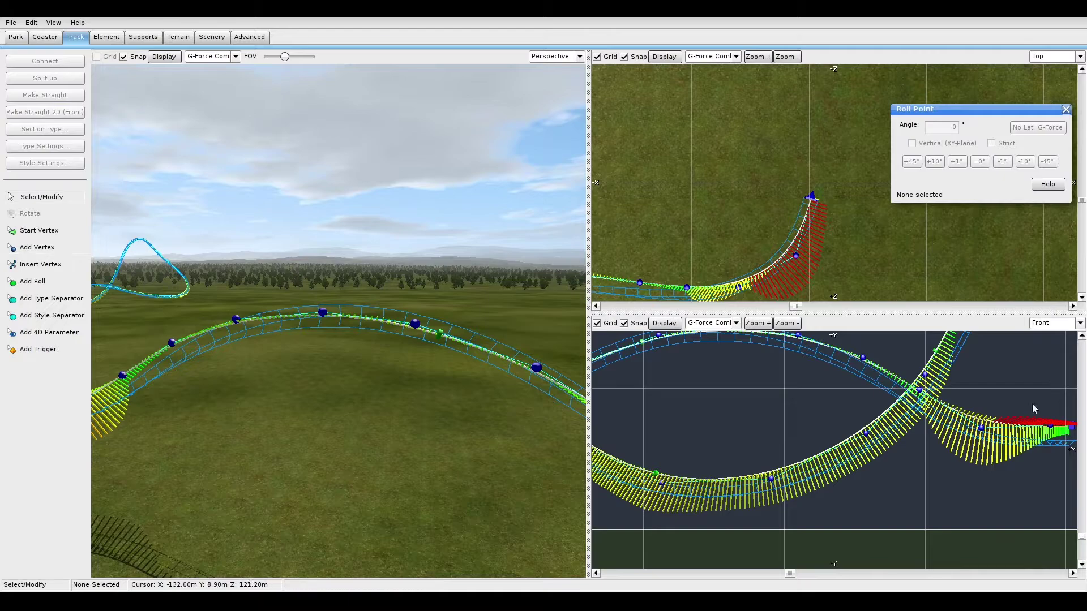
# Reshape the final left turn by moving its vertices in the top view into a smooth, gradual curve.
pyautogui.click(777, 223)
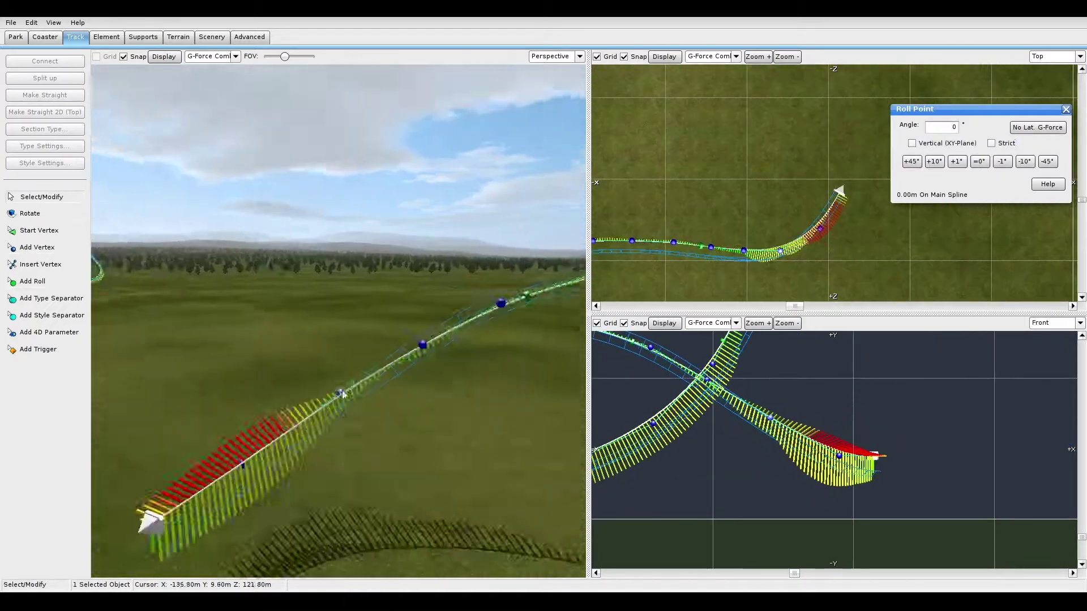
pyautogui.hotkey('ctrl', 'z')
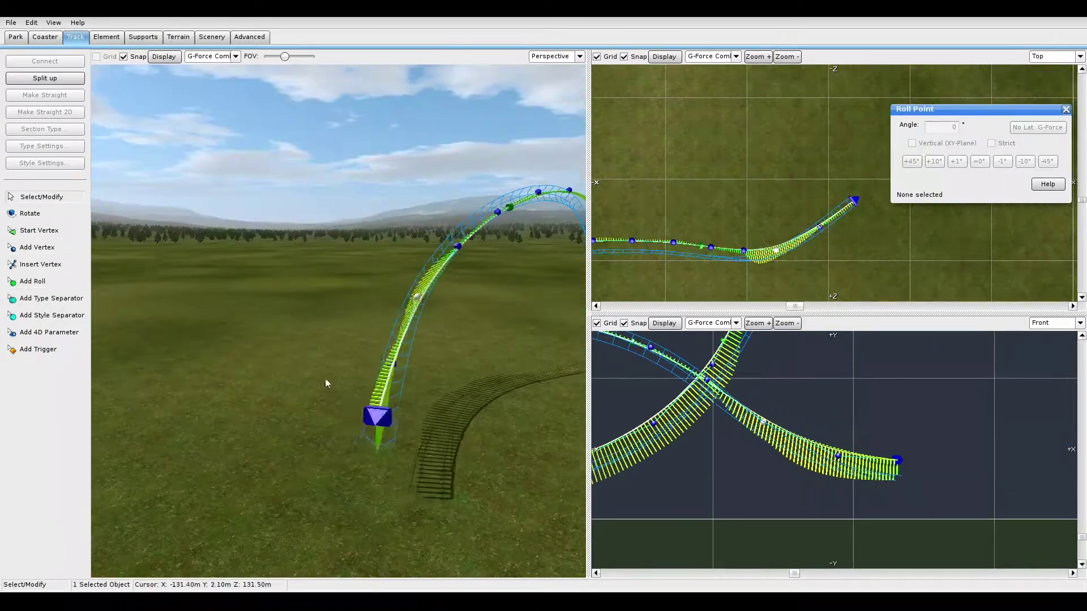
pyautogui.click(825, 193)
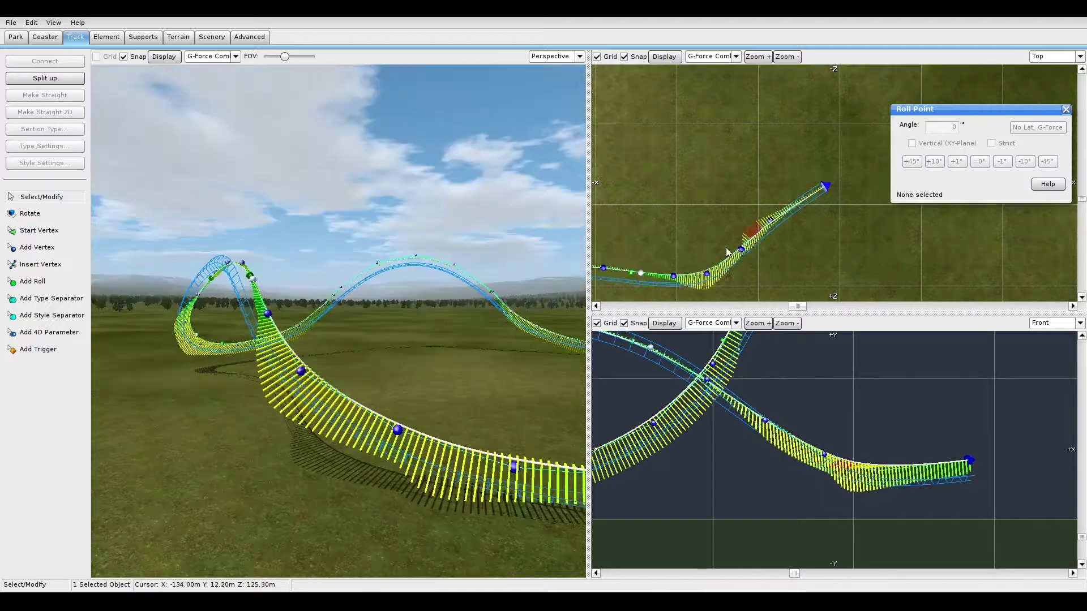
pyautogui.click(780, 171)
pyautogui.click(839, 136)
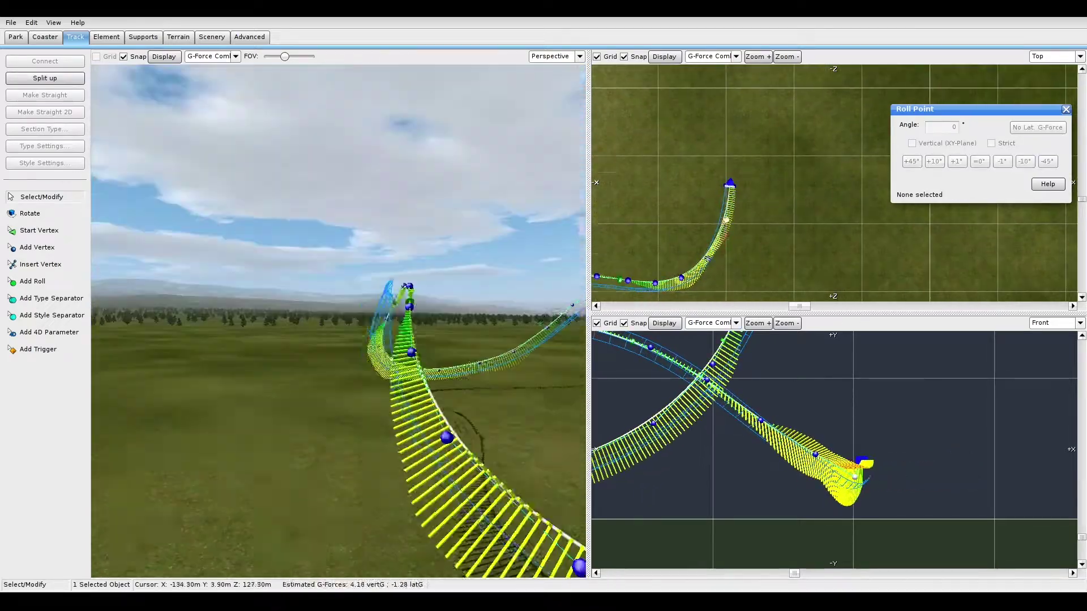
pyautogui.moveTo(839, 135); pyautogui.dragTo(787, 136)
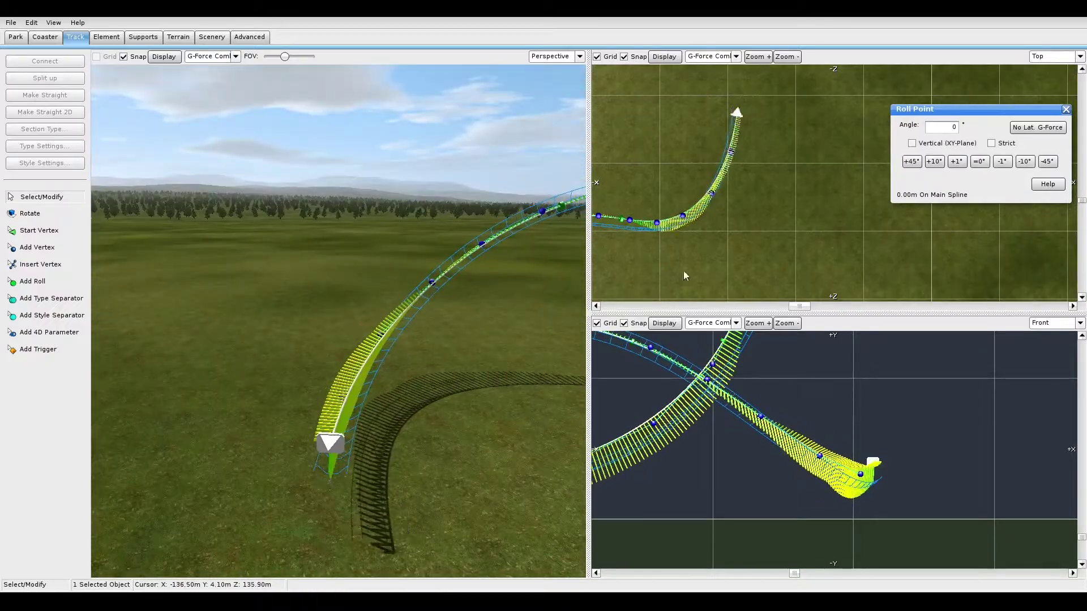
# Extend the track from the turn over a small hill and straighten its vertices along Z in the top view.
pyautogui.click(379, 363)
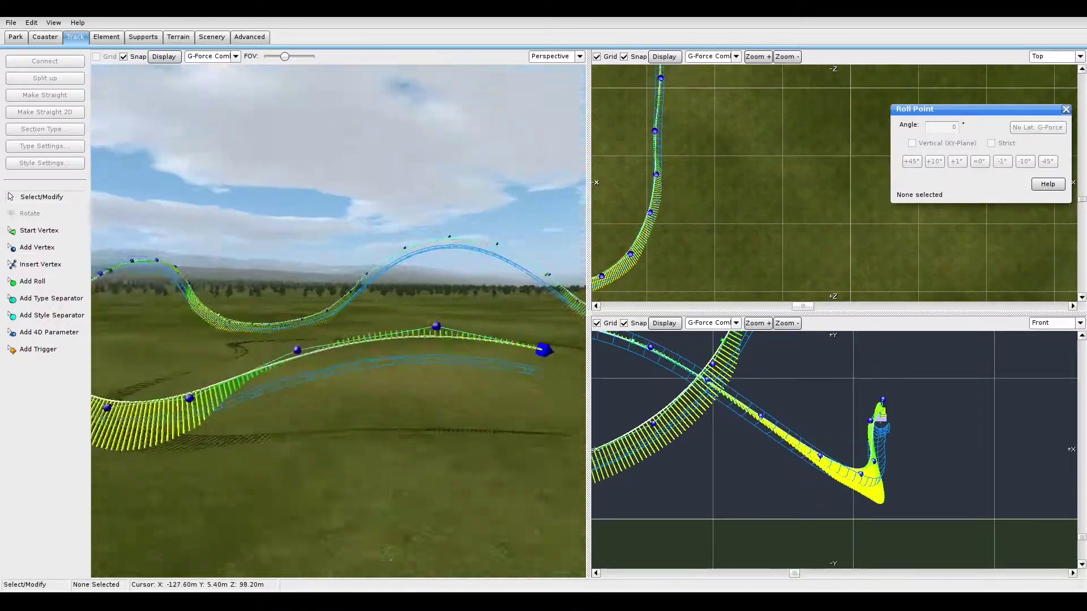
pyautogui.click(707, 141)
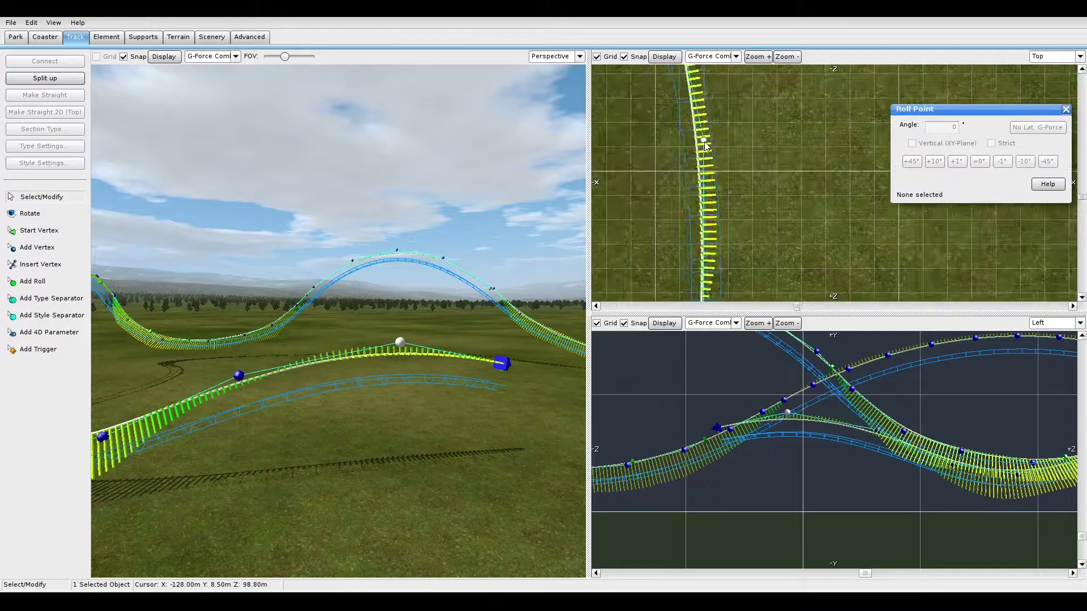
pyautogui.click(724, 192)
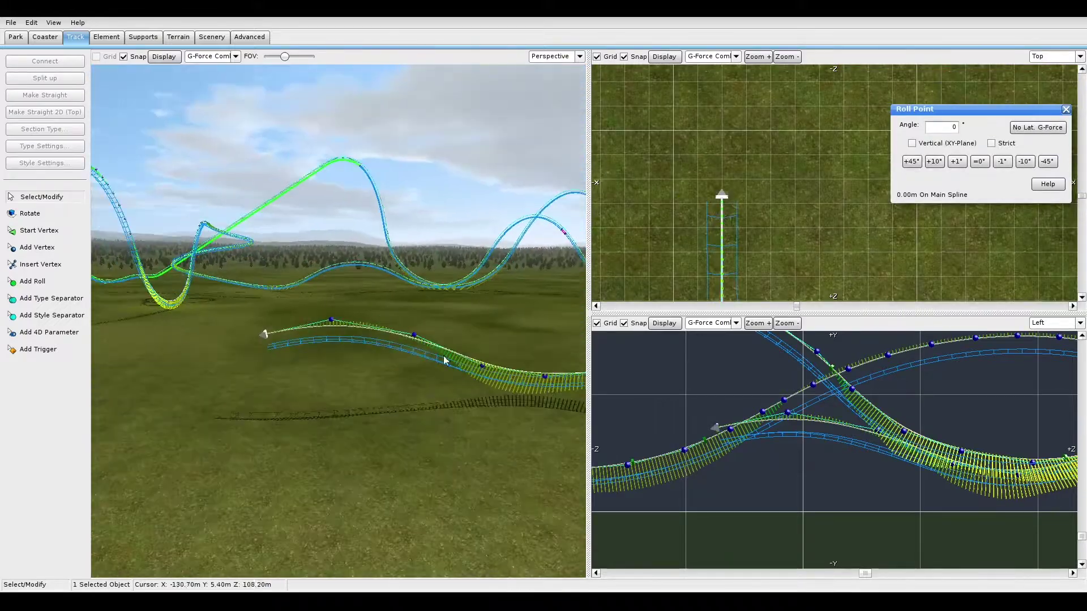
# Add a transfer table behind the station and rotate it into line with the station track.
pyautogui.click(1054, 323)
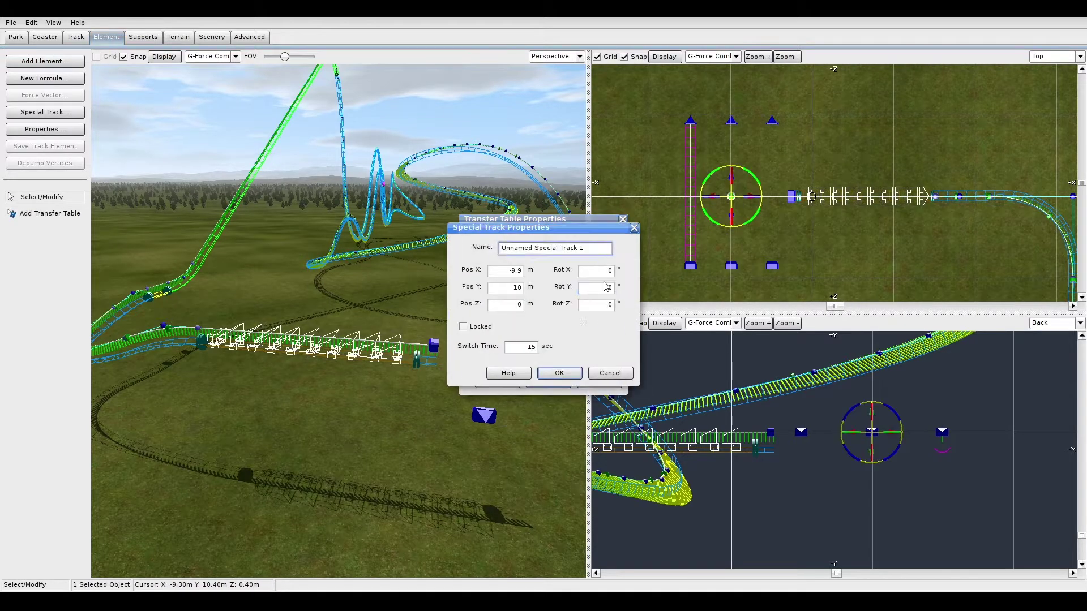
pyautogui.click(833, 202)
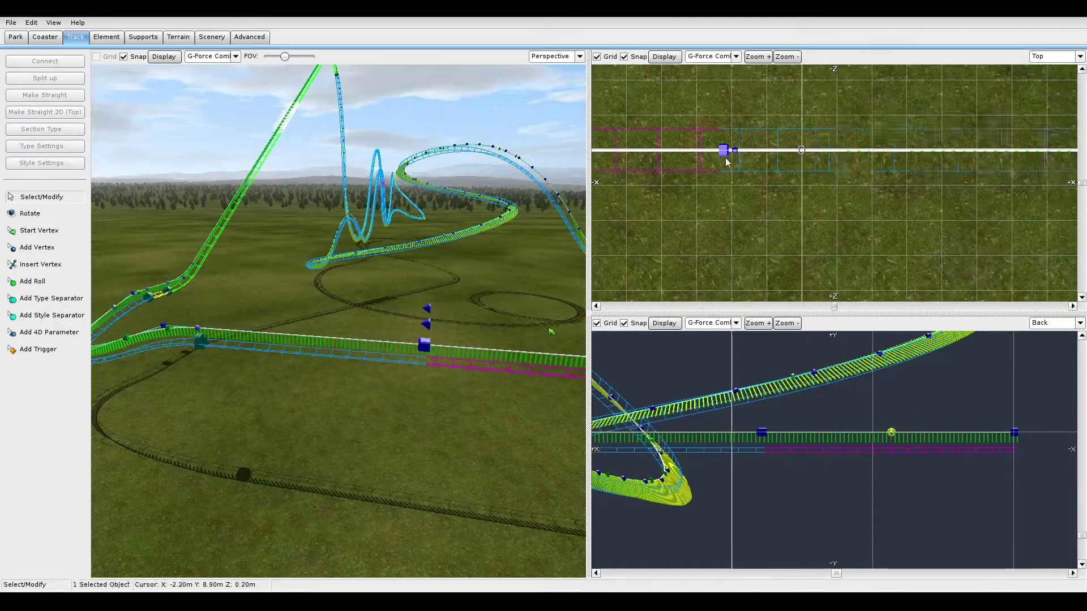
# Name the brake section leading to the transfer table Tranfer Track and enable its friction-wheel transport device at 8 km/h.
pyautogui.doubleClick(340, 348)
pyautogui.write('Stat')
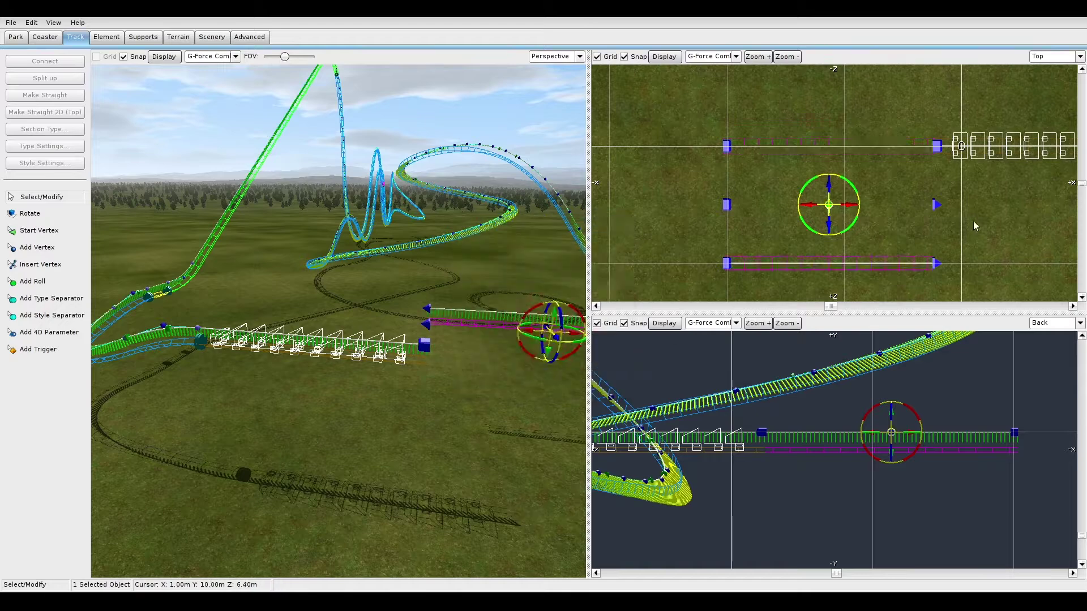
pyautogui.moveTo(773, 85); pyautogui.dragTo(741, 140, button='right')
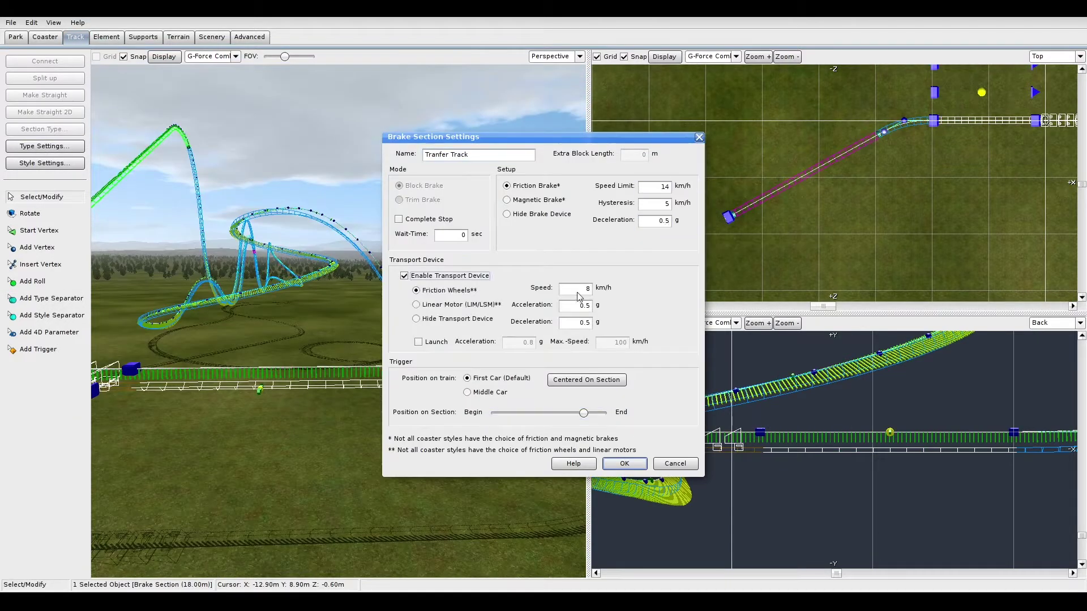
pyautogui.click(624, 464)
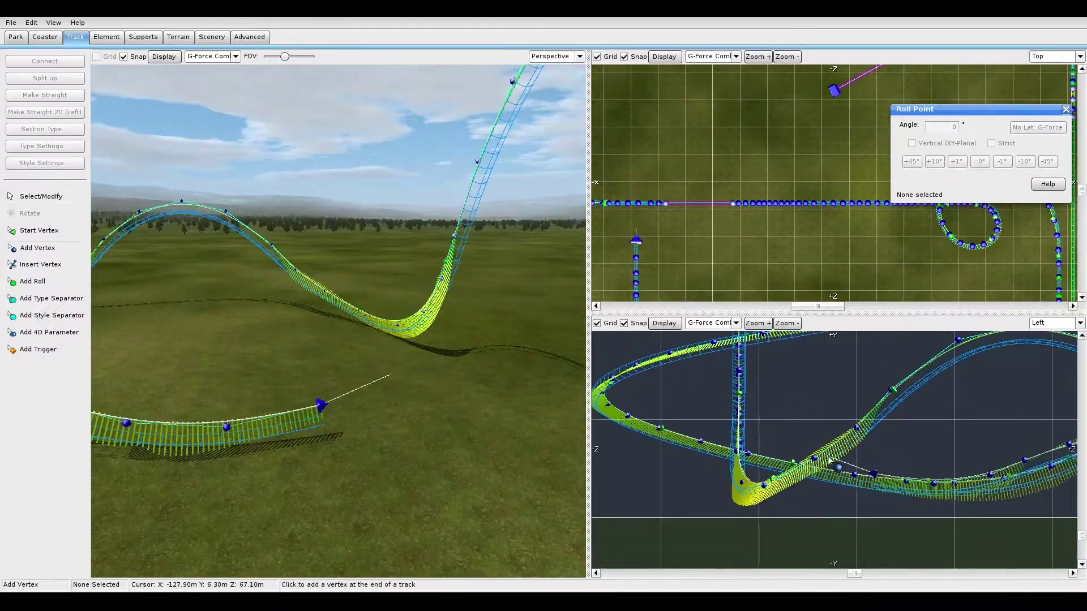
# Extend the track from the last turn over a final hill toward the brake run.
pyautogui.scroll(5, 639, 227)
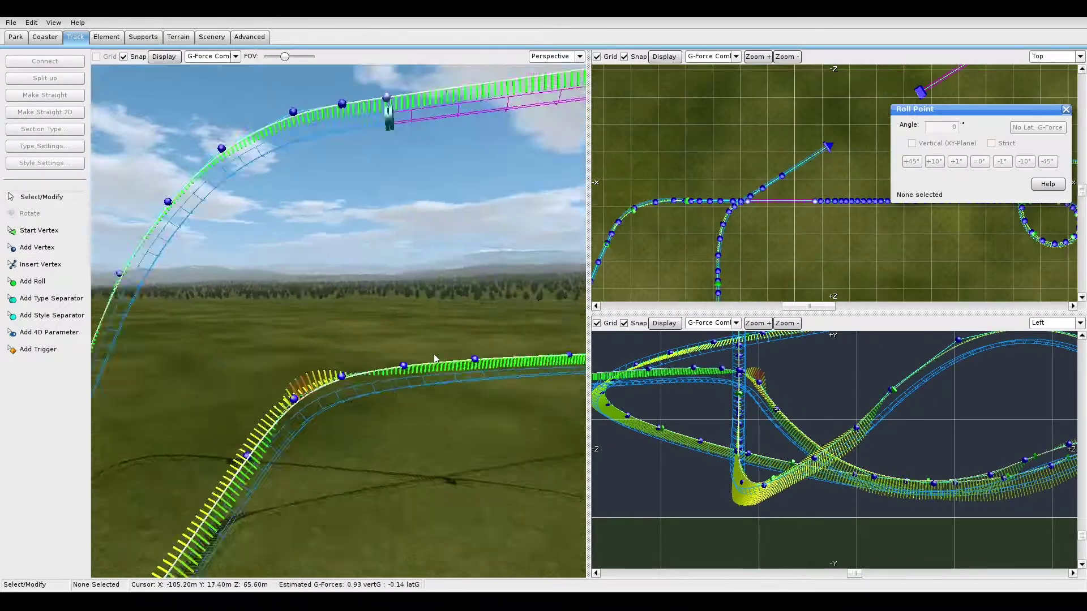
pyautogui.click(403, 366)
pyautogui.moveTo(447, 351); pyautogui.dragTo(466, 298, button='right')
pyautogui.moveTo(174, 275); pyautogui.dragTo(447, 391, button='right')
pyautogui.moveTo(507, 323); pyautogui.dragTo(296, 280, button='right')
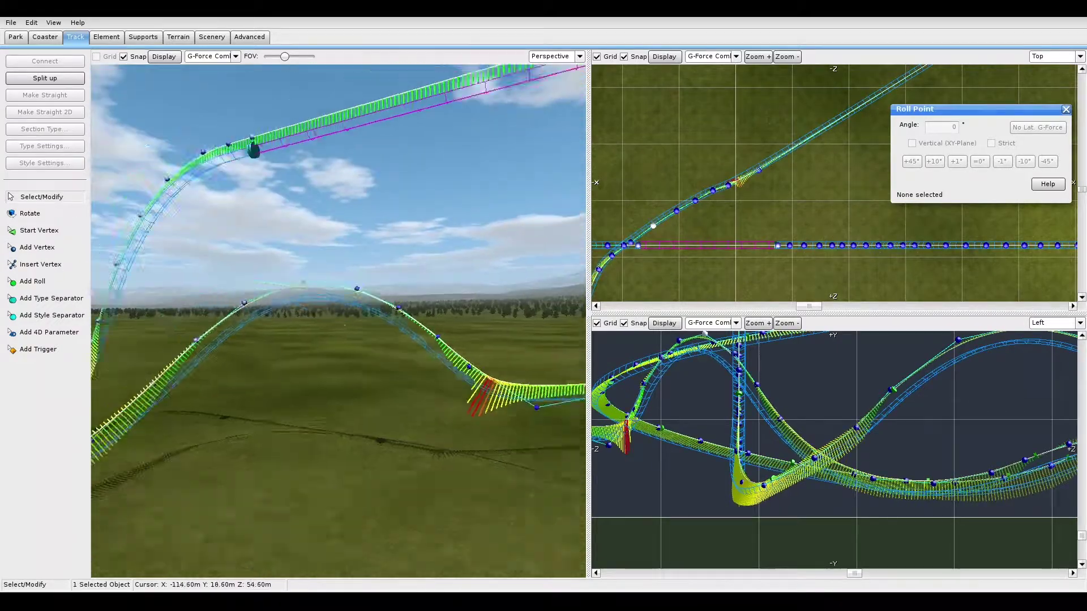
# Reposition the vertices of the final hill and join the track to the end of the brake section.
pyautogui.click(30, 197)
pyautogui.click(434, 393)
pyautogui.click(691, 215)
pyautogui.moveTo(406, 415); pyautogui.dragTo(396, 363, button='right')
pyautogui.moveTo(438, 341); pyautogui.dragTo(520, 398)
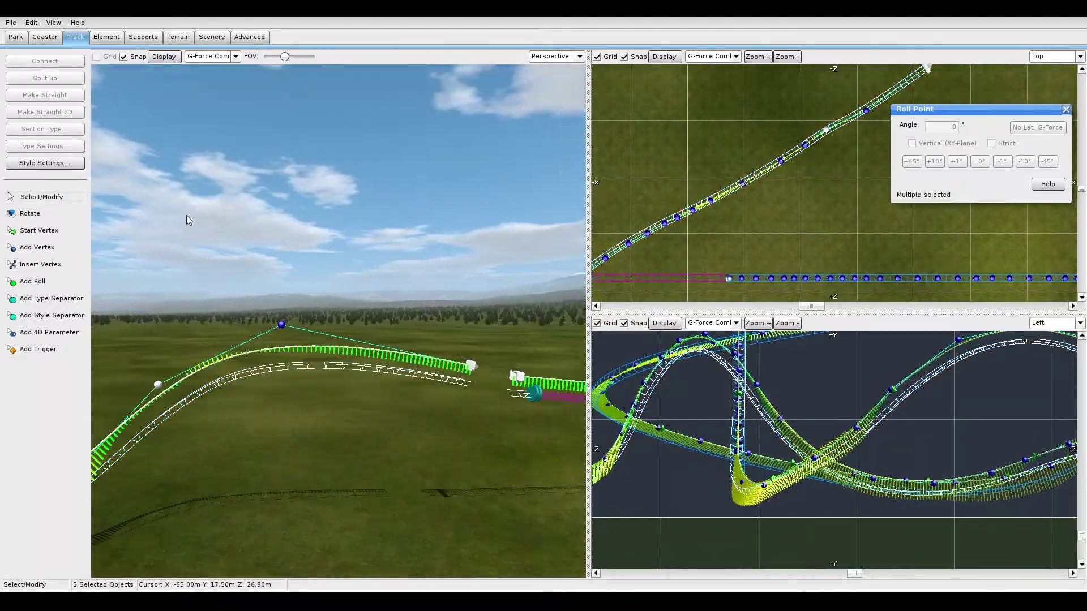
pyautogui.click(1054, 86)
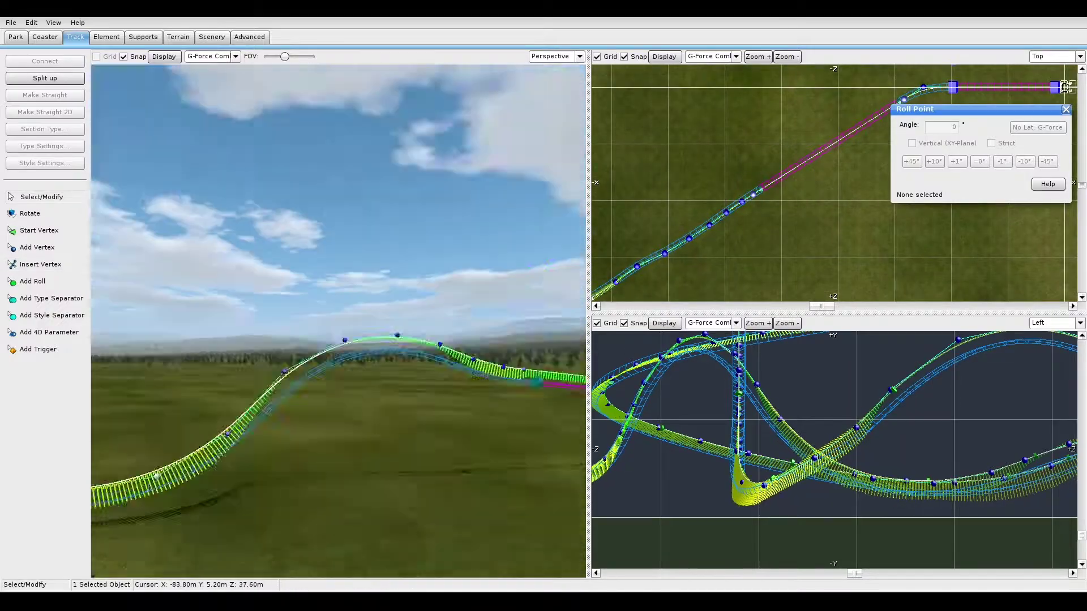
# Insert extra vertices along the final hill and shape its descent into the brake section.
pyautogui.moveTo(396, 340); pyautogui.dragTo(452, 320, button='right')
pyautogui.click(40, 264)
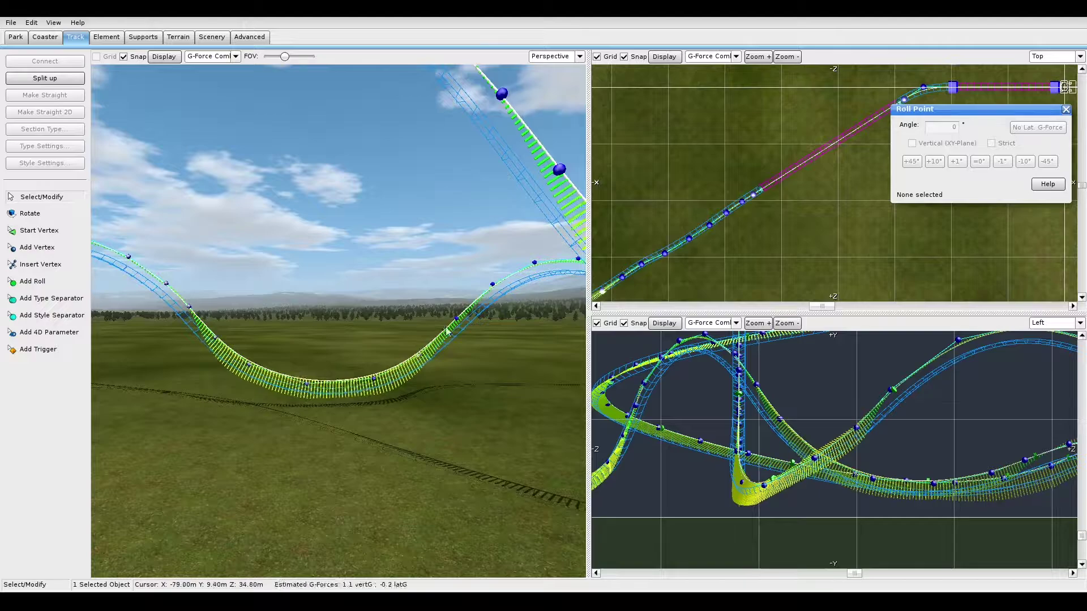
pyautogui.moveTo(255, 351); pyautogui.dragTo(315, 318, button='right')
pyautogui.click(316, 314)
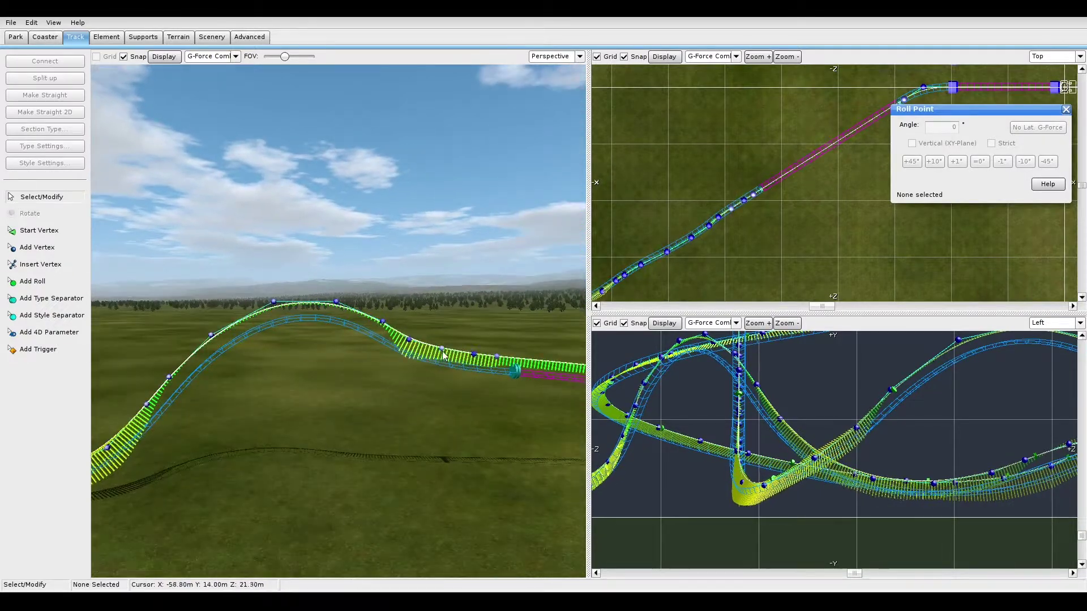
pyautogui.moveTo(342, 316); pyautogui.dragTo(405, 364, button='right')
pyautogui.doubleClick(405, 362)
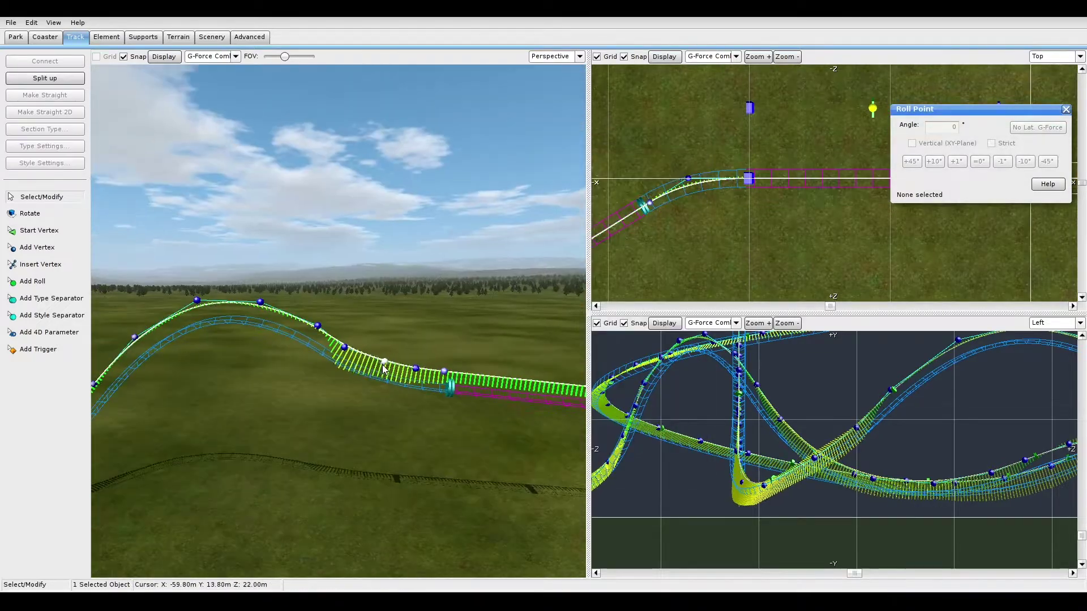
# Fine-tune the position of the vertex on the rising side of the final hill.
pyautogui.moveTo(383, 368); pyautogui.dragTo(349, 304, button='right')
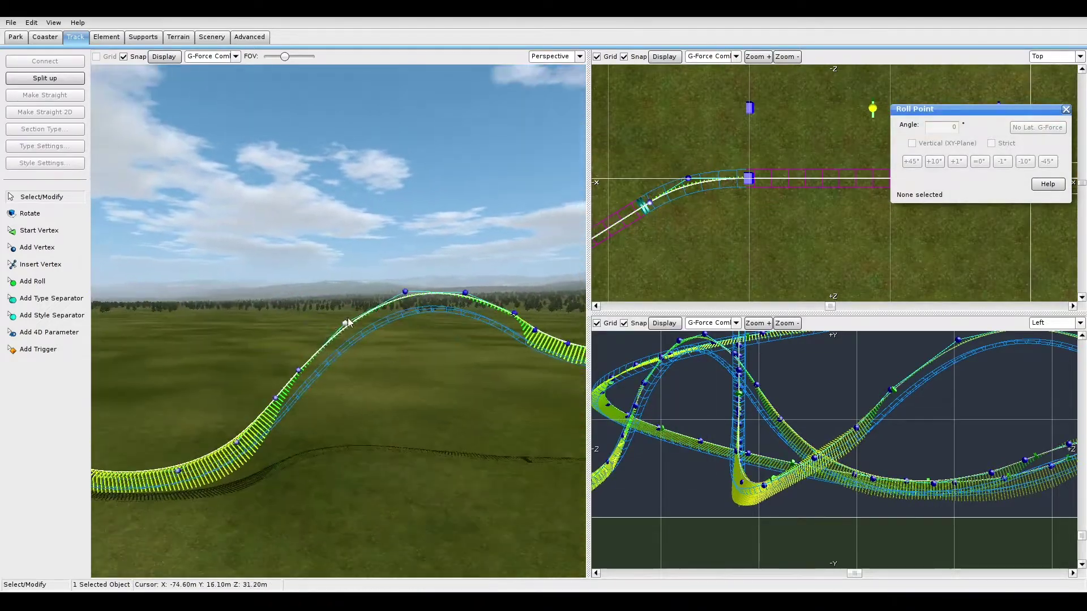
pyautogui.moveTo(339, 317); pyautogui.dragTo(399, 338, button='right')
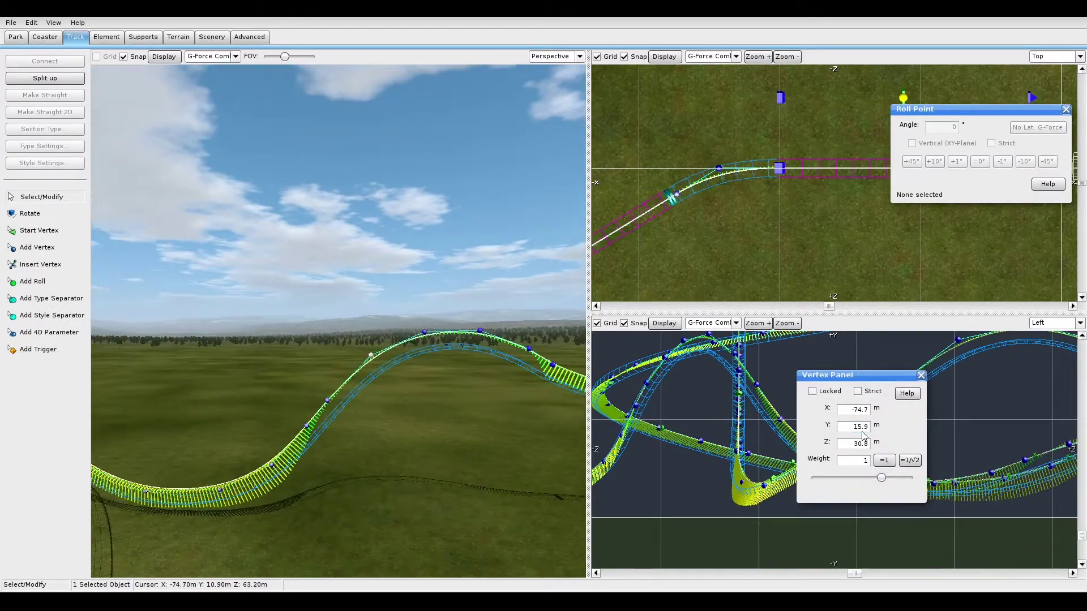
pyautogui.scroll(-2, 736, 198)
pyautogui.moveTo(690, 162); pyautogui.dragTo(795, 236)
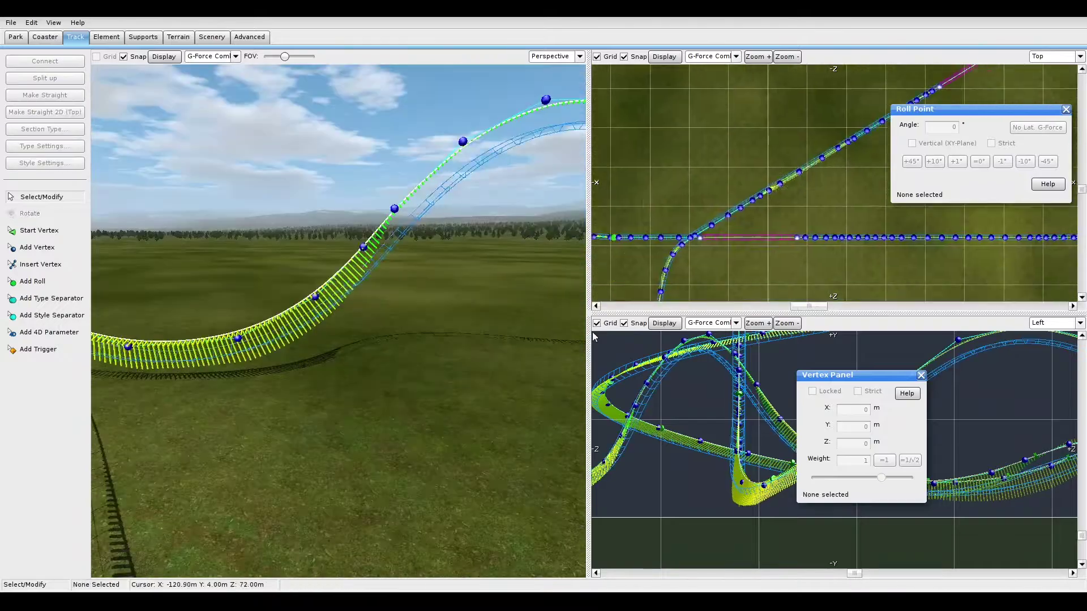
# Insert additional vertices along the turn and hills between the mid-course brake and the final brake section.
pyautogui.click(41, 265)
pyautogui.moveTo(268, 402); pyautogui.dragTo(336, 434, button='right')
pyautogui.click(333, 340)
pyautogui.click(342, 400)
pyautogui.click(336, 435)
pyautogui.moveTo(336, 435); pyautogui.dragTo(335, 399)
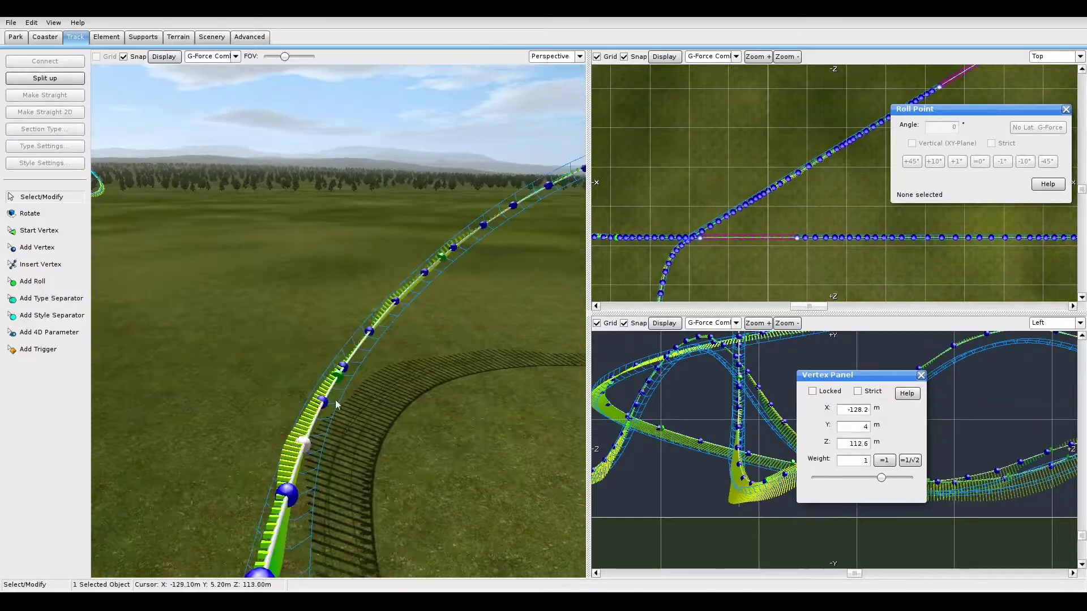
# Add a roll point on the descent of the hill before the last valley.
pyautogui.moveTo(367, 335); pyautogui.dragTo(384, 396, button='right')
pyautogui.click(32, 281)
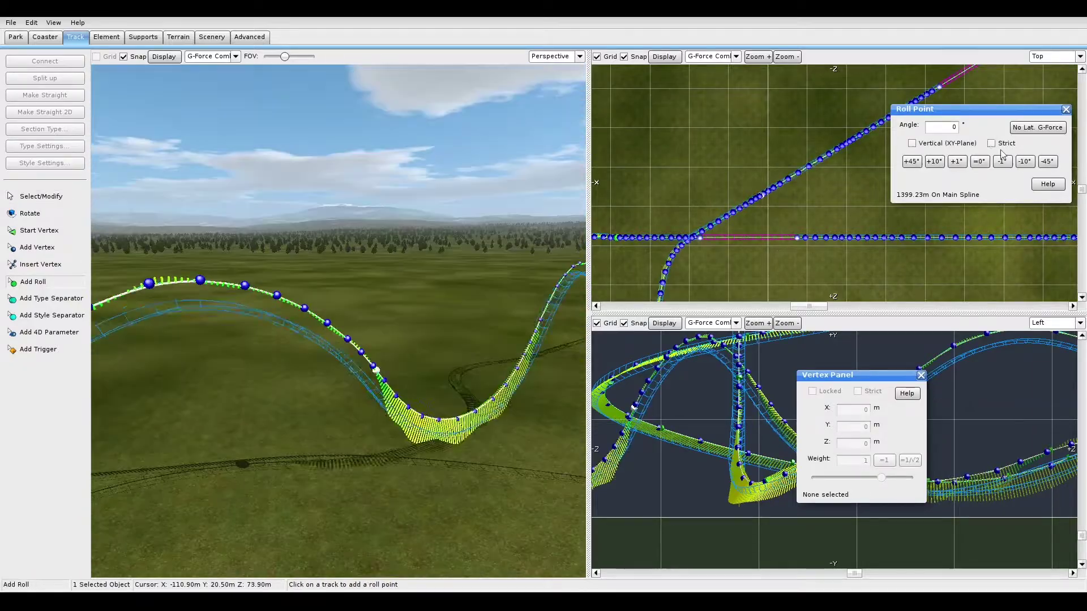
pyautogui.moveTo(510, 381); pyautogui.dragTo(509, 362, button='right')
# Select the vertices from the mid-course brake to the final hill and depump them.
pyautogui.hotkey('ctrl', 'a')
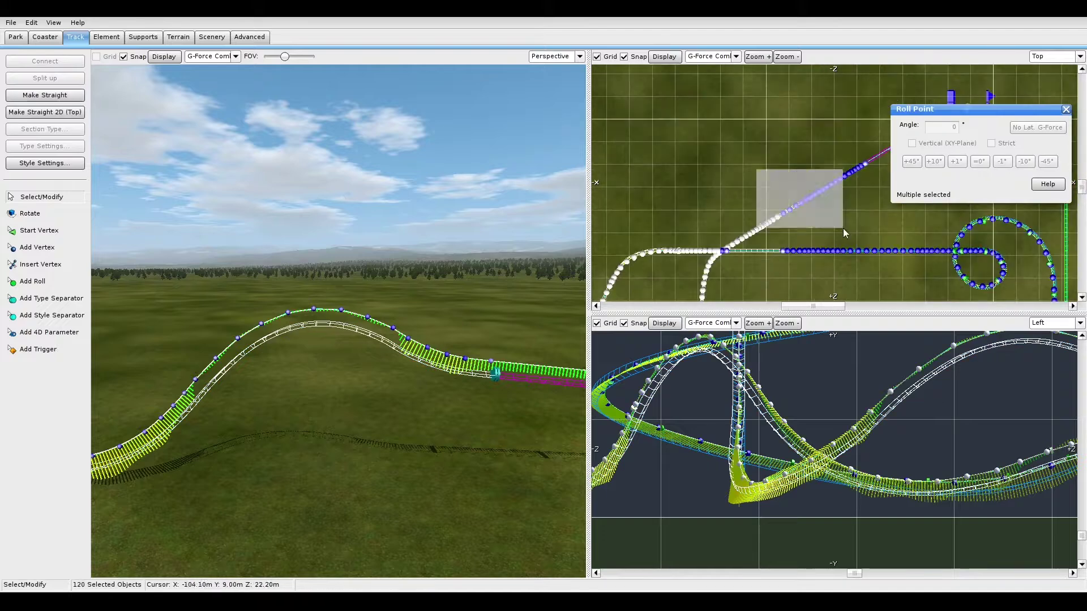
pyautogui.click(106, 37)
pyautogui.click(45, 163)
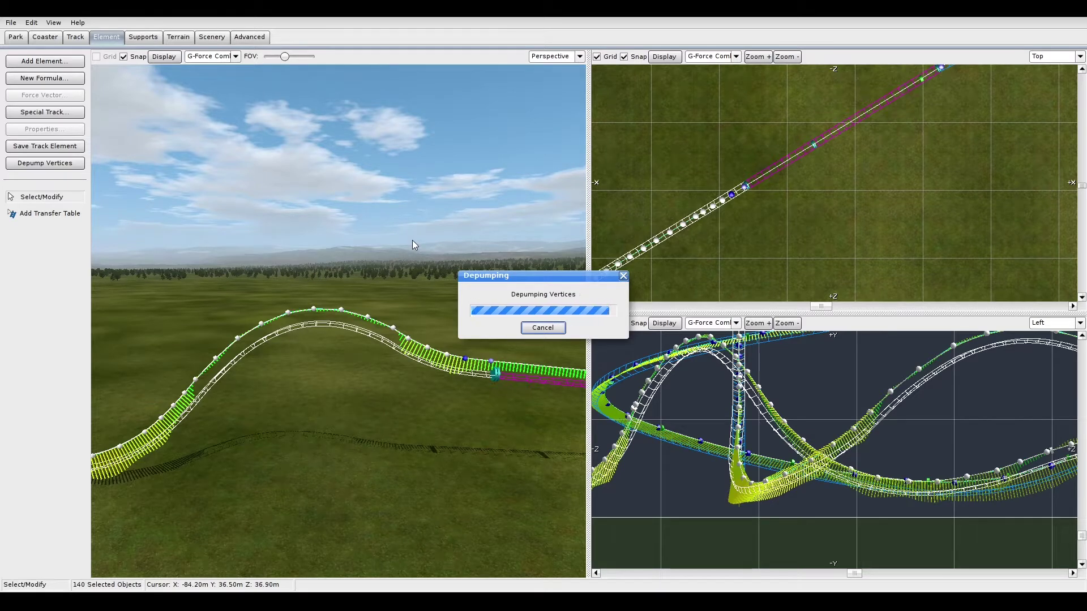
pyautogui.click(412, 240)
pyautogui.moveTo(412, 240); pyautogui.dragTo(400, 406, button='right')
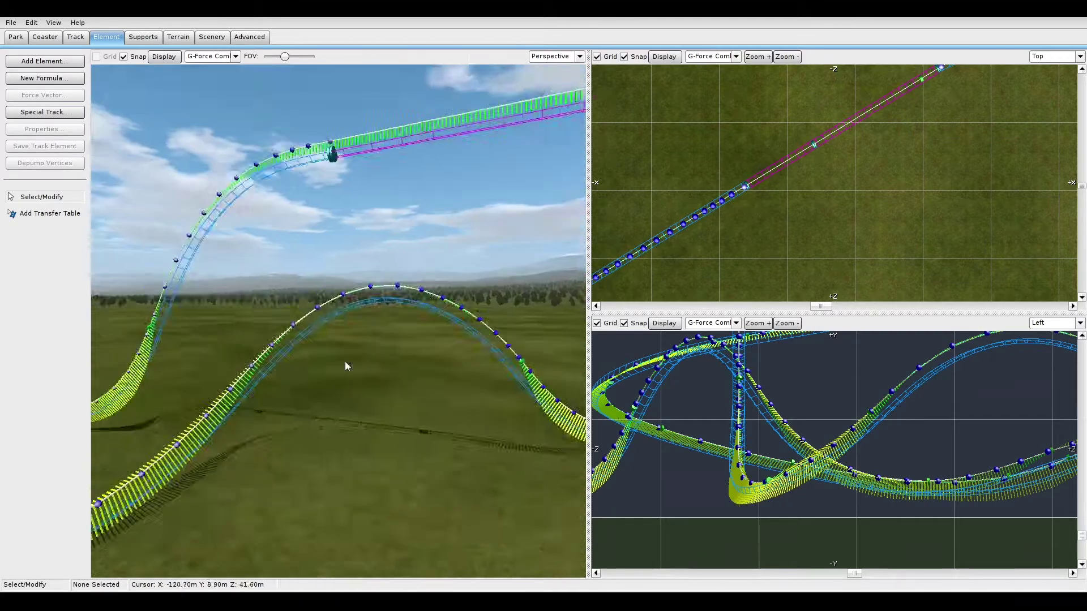
# Smooth the vertices in the transition from the final hill down into the brake section.
pyautogui.click(76, 36)
pyautogui.click(33, 281)
pyautogui.moveTo(910, 111); pyautogui.dragTo(603, 266)
pyautogui.moveTo(340, 283); pyautogui.dragTo(488, 384, button='right')
pyautogui.press('Escape')
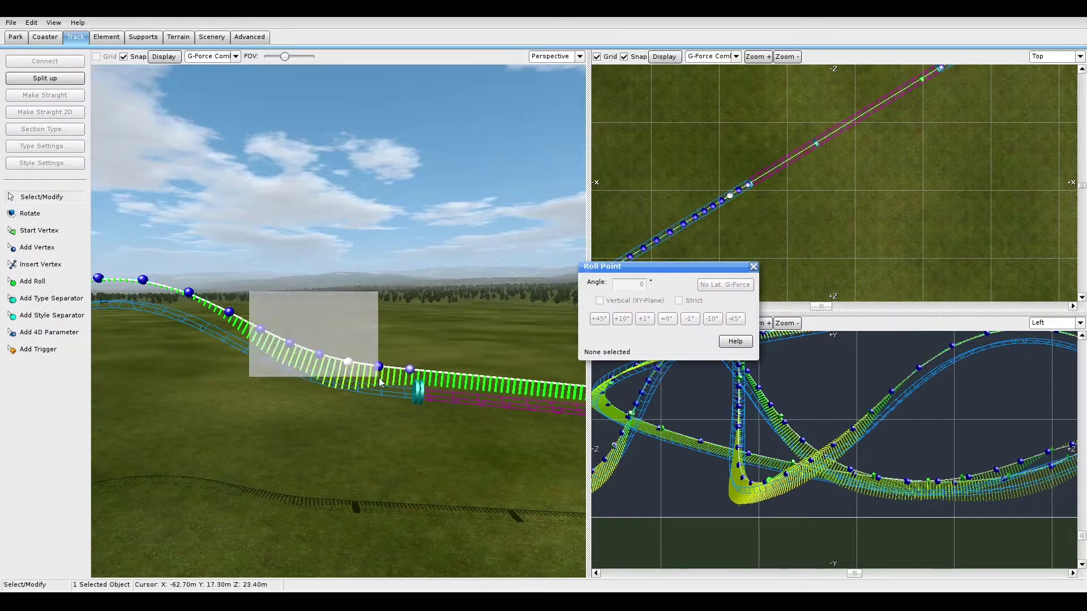
pyautogui.click(107, 37)
pyautogui.moveTo(340, 363); pyautogui.dragTo(362, 396, button='right')
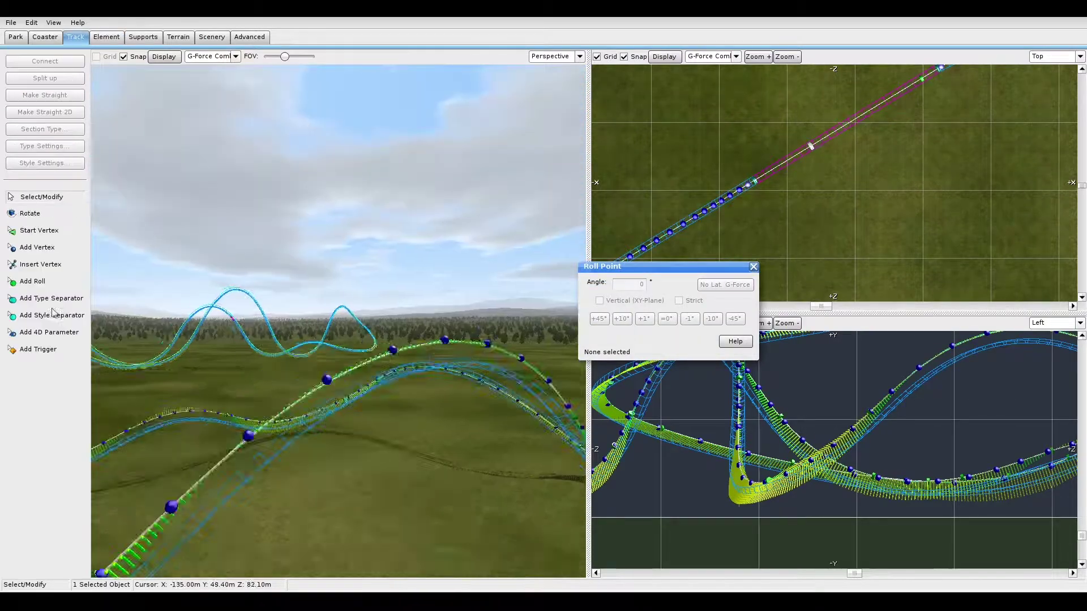
# Set a strict 0° roll point after the hill crest and add further roll points along the following turn.
pyautogui.click(75, 38)
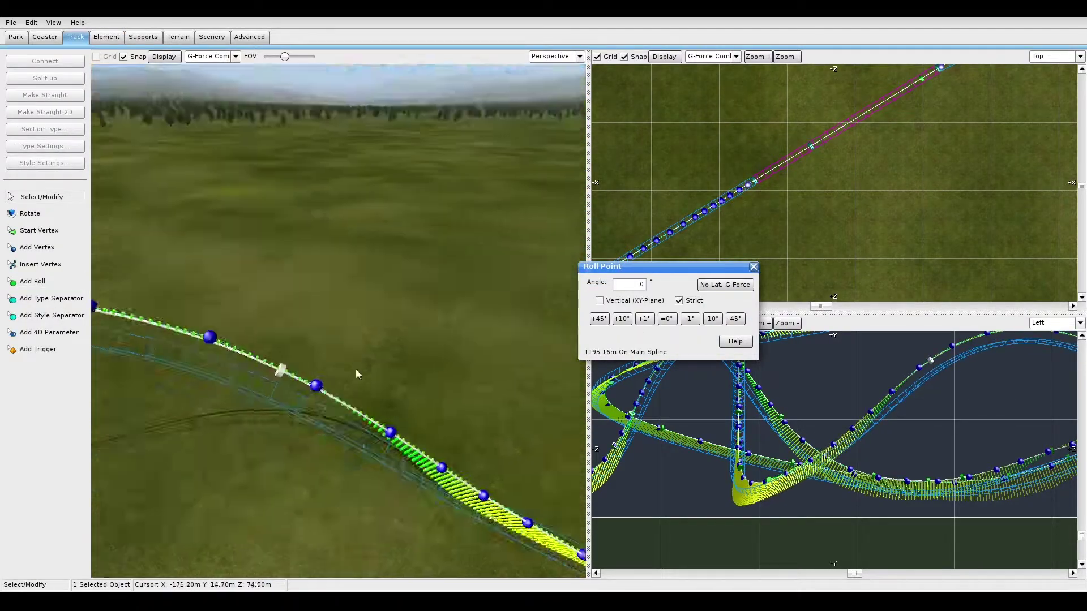
pyautogui.press('Escape')
pyautogui.click(400, 307)
pyautogui.moveTo(399, 307)
pyautogui.mouseDown(button='right')
pyautogui.moveTo(419, 329)
pyautogui.moveTo(392, 299)
pyautogui.mouseUp(button='right')
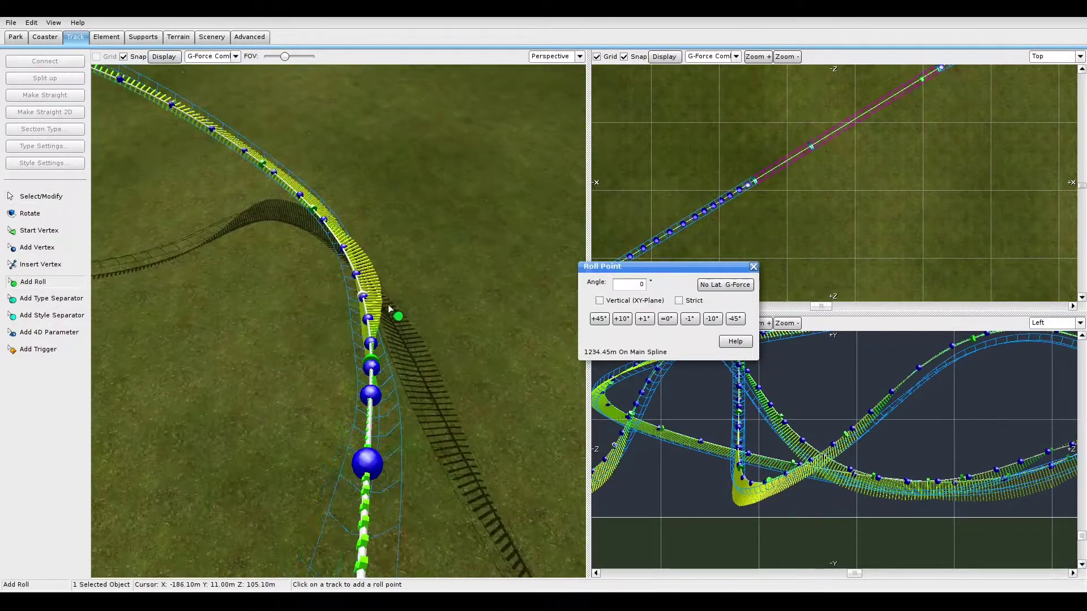
pyautogui.moveTo(229, 281); pyautogui.dragTo(139, 283, button='right')
pyautogui.moveTo(357, 352); pyautogui.dragTo(543, 258, button='right')
pyautogui.moveTo(781, 226); pyautogui.dragTo(809, 248, button='right')
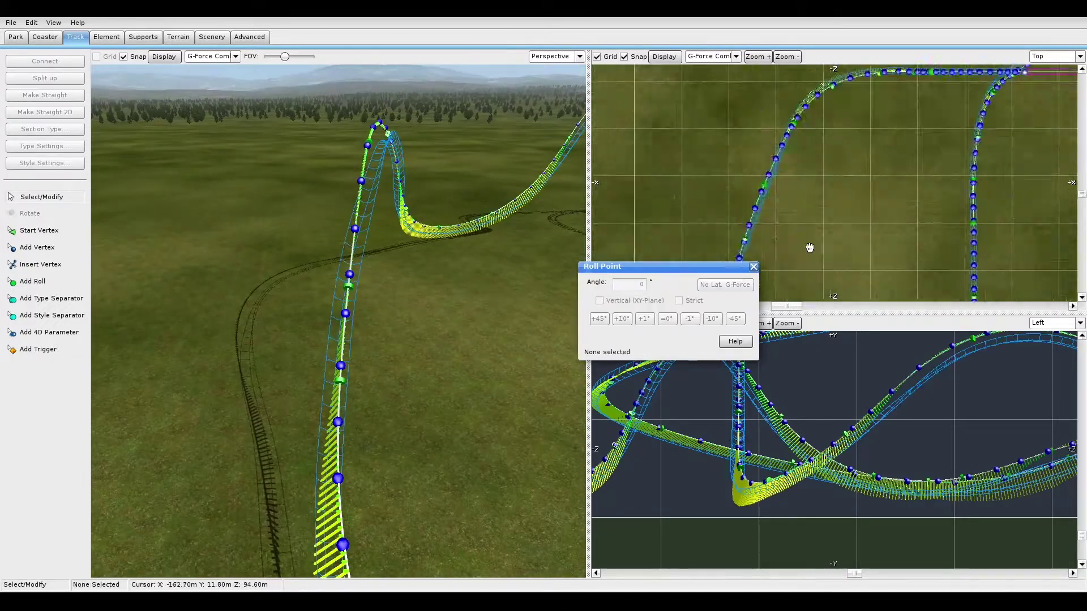
# Smooth the vertices through the low turn and make the roll point on the following hill strict.
pyautogui.doubleClick(399, 370)
pyautogui.moveTo(271, 214); pyautogui.dragTo(385, 376, button='right')
pyautogui.moveTo(340, 280); pyautogui.dragTo(283, 397, button='right')
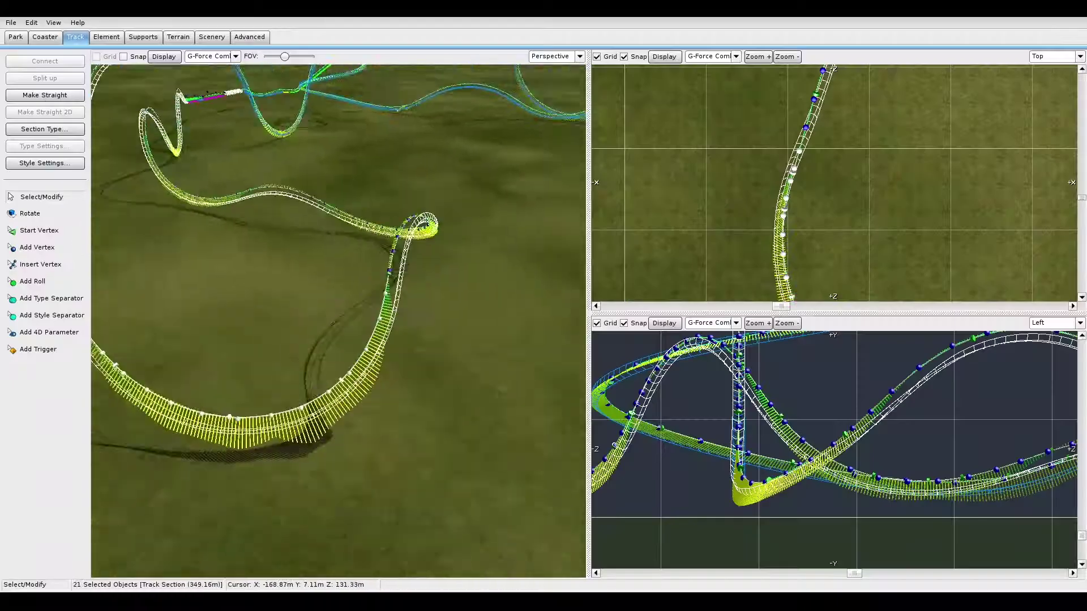
pyautogui.click(45, 163)
pyautogui.moveTo(532, 347); pyautogui.dragTo(350, 400, button='right')
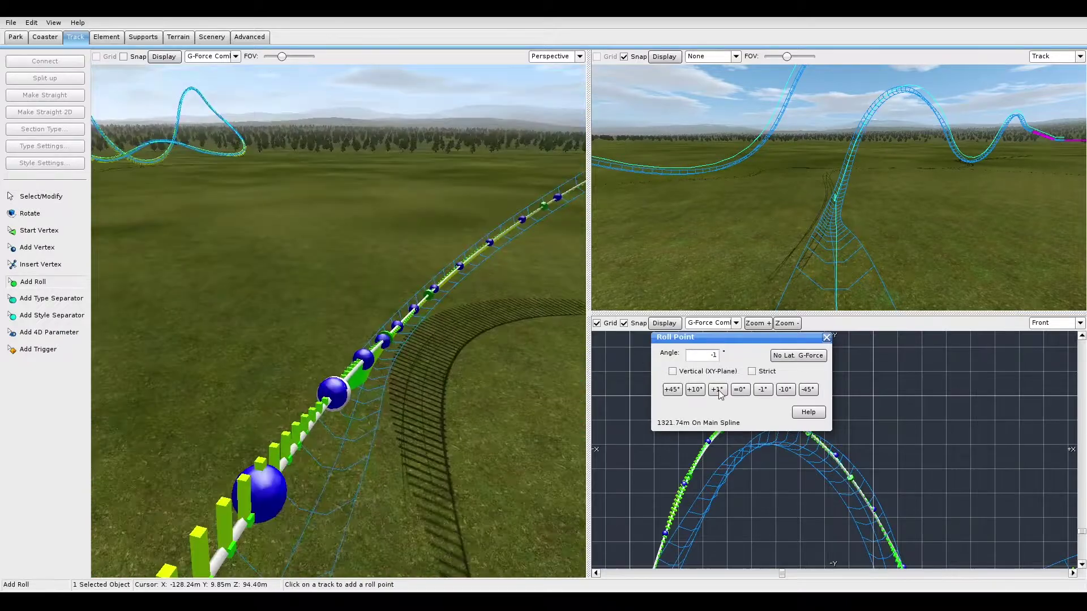
pyautogui.click(751, 372)
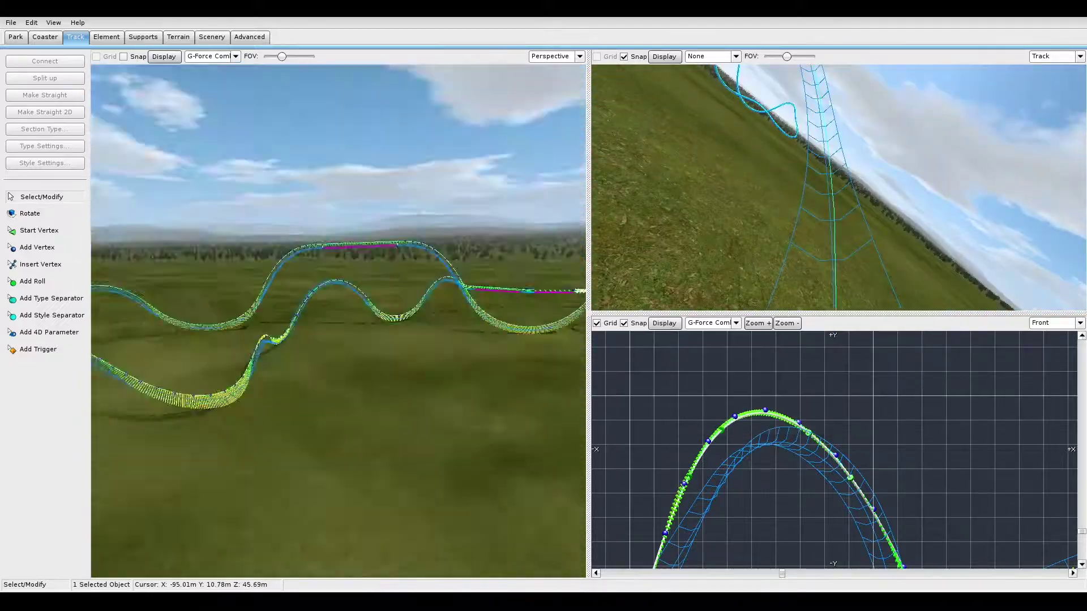
# Reshape the lift hill crest vertices in the right view, using the radius comb to even out the curvature.
pyautogui.click(44, 36)
pyautogui.click(45, 226)
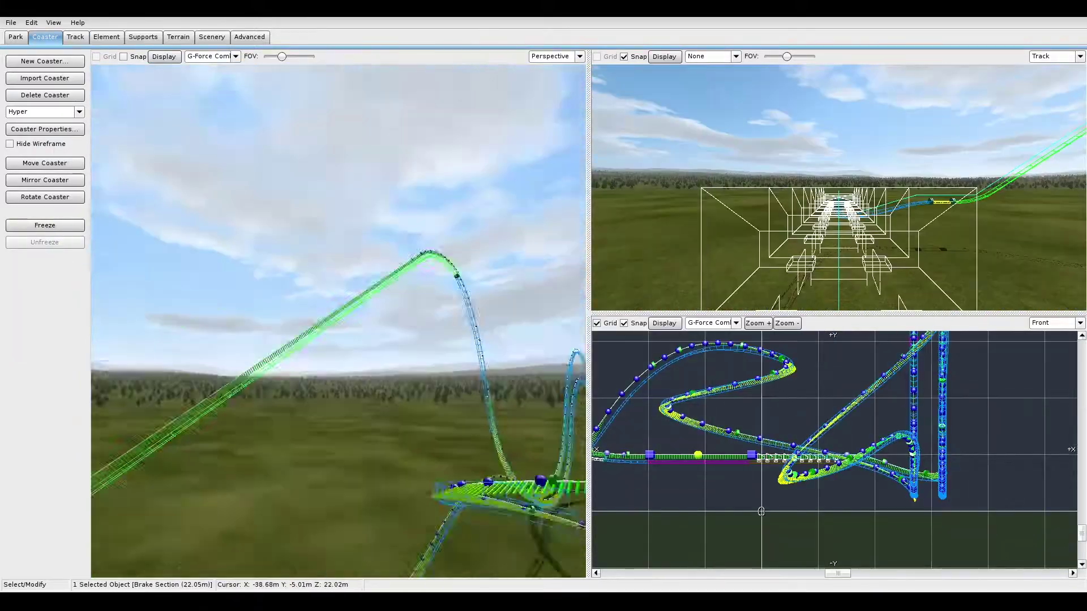
pyautogui.click(705, 56)
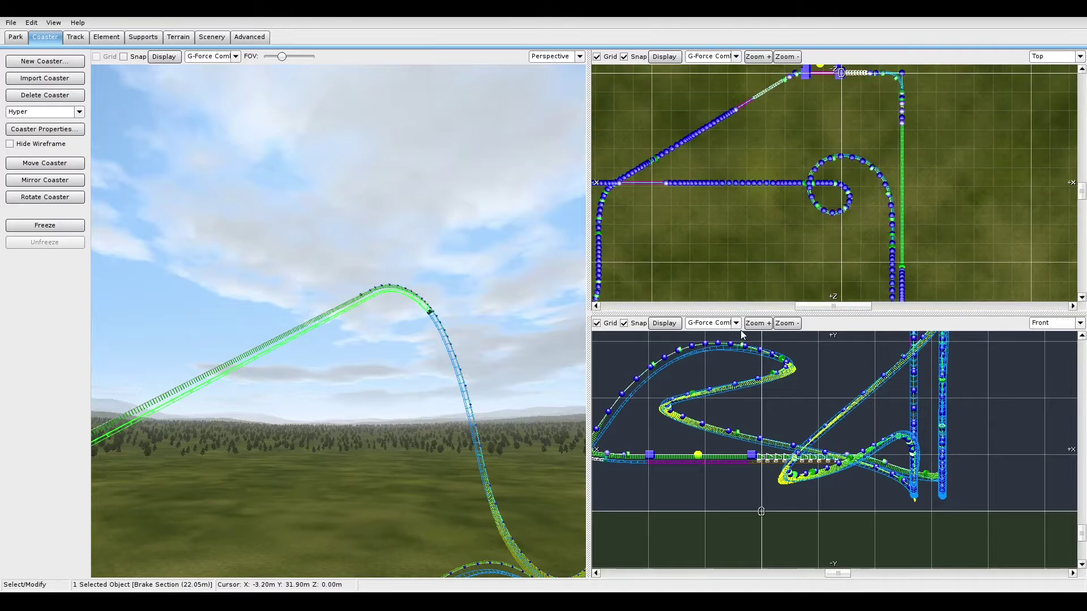
pyautogui.click(1054, 322)
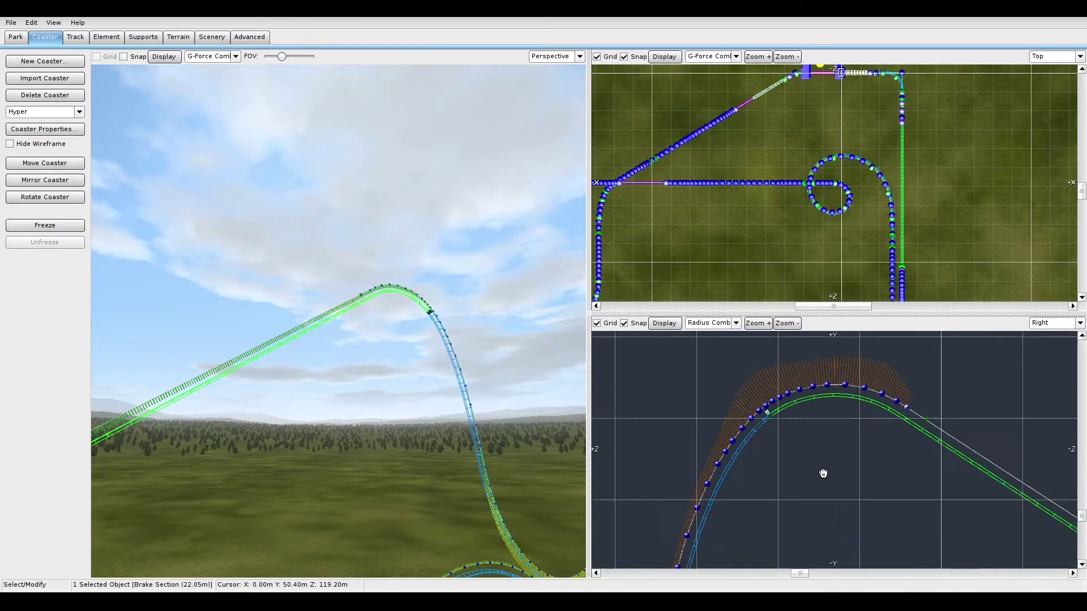
pyautogui.click(888, 437)
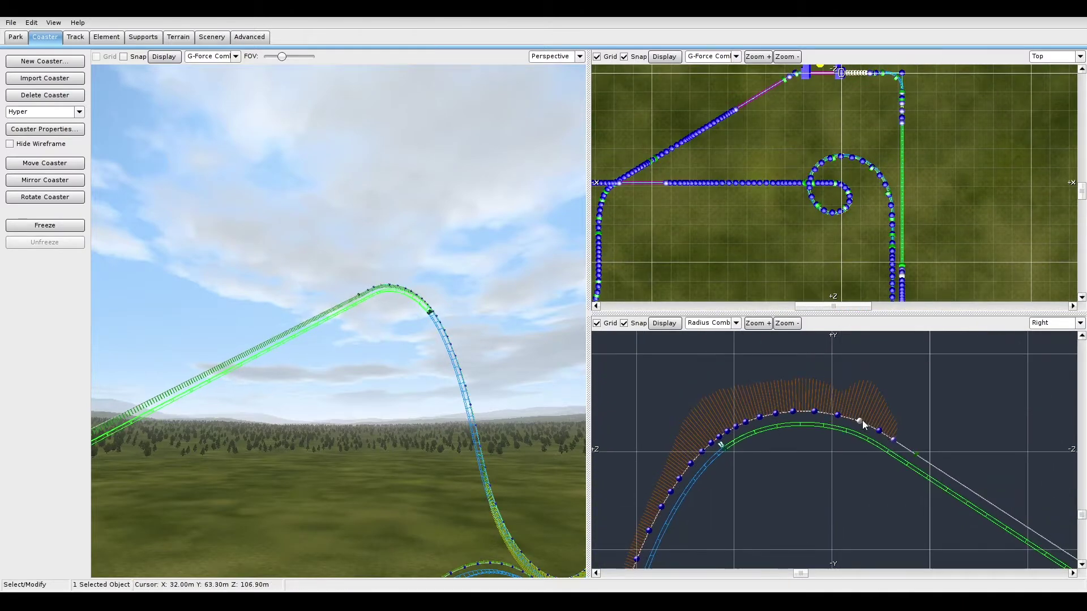
pyautogui.click(858, 441)
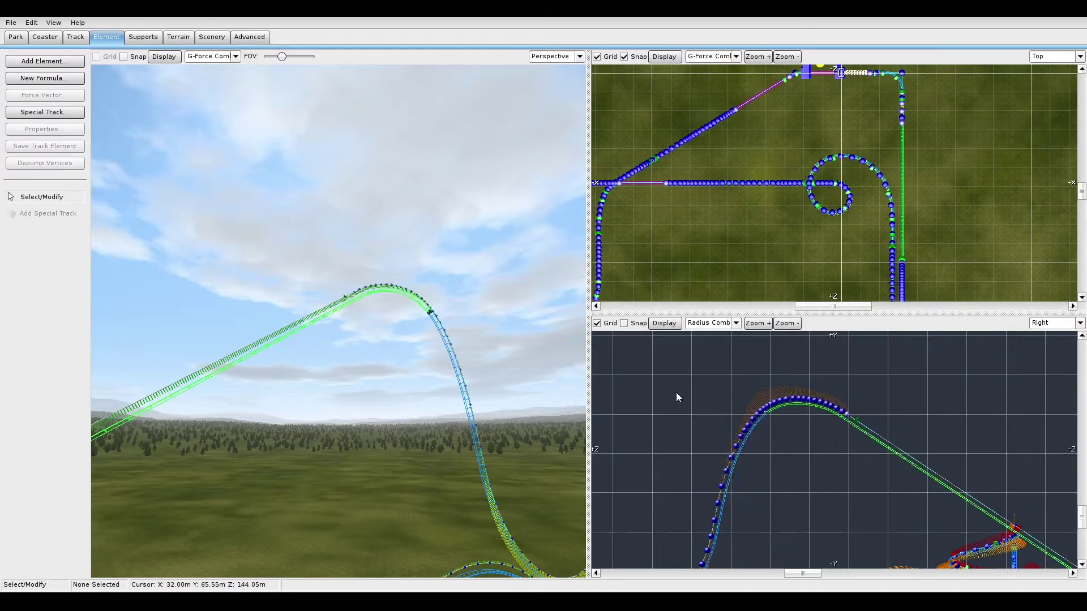
# Add a style separator to the track.
pyautogui.click(76, 36)
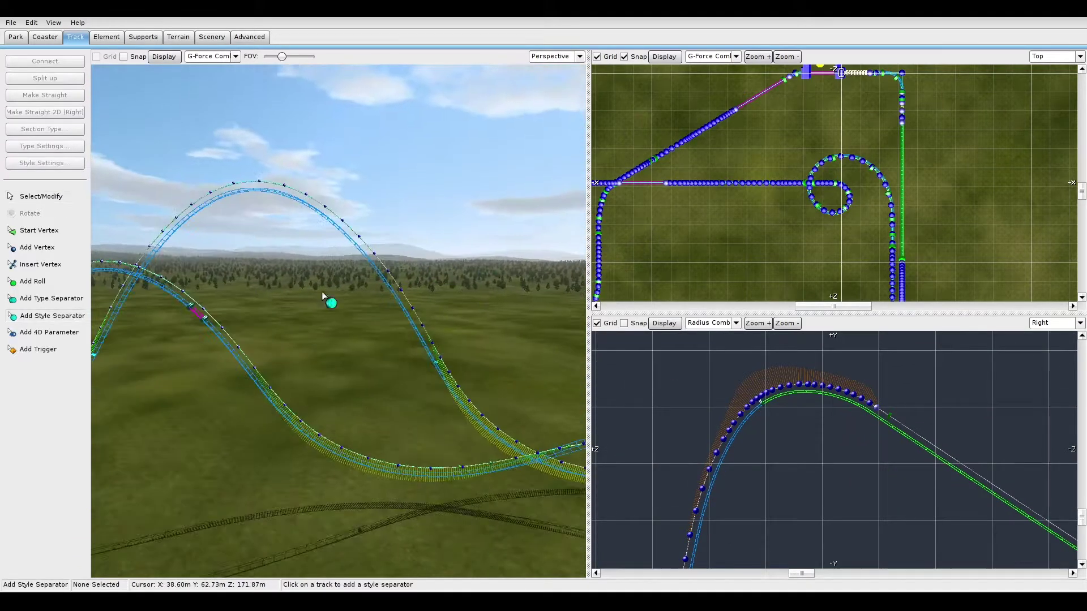